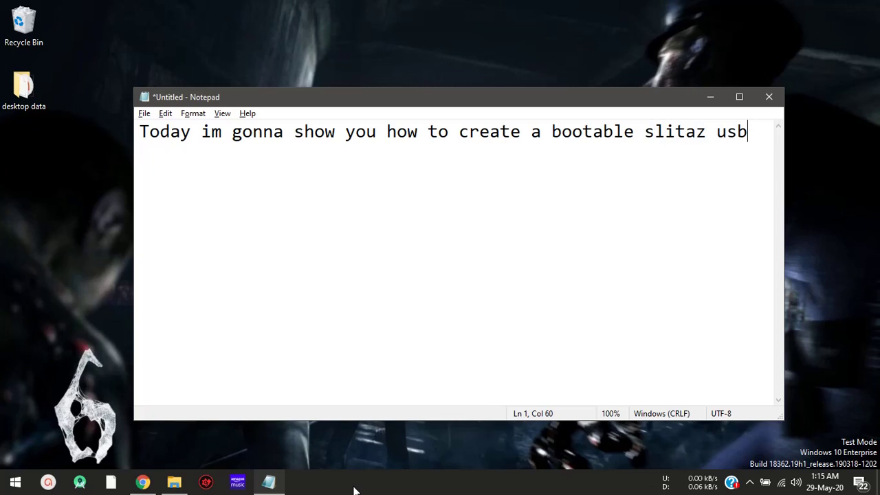
# Switch to Chrome, search Google for "slitaz" and open the official SliTaz GNU/Linux website.
pyautogui.press('super+d')
pyautogui.click(142, 482)
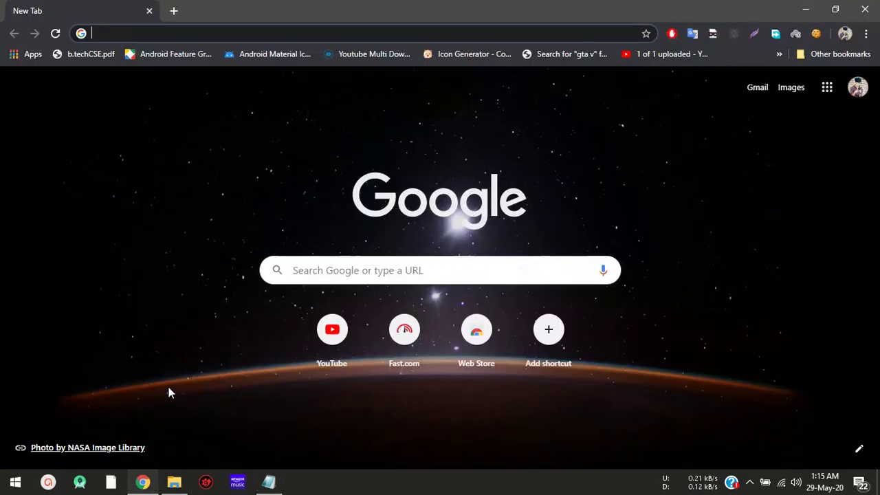
pyautogui.click(170, 39)
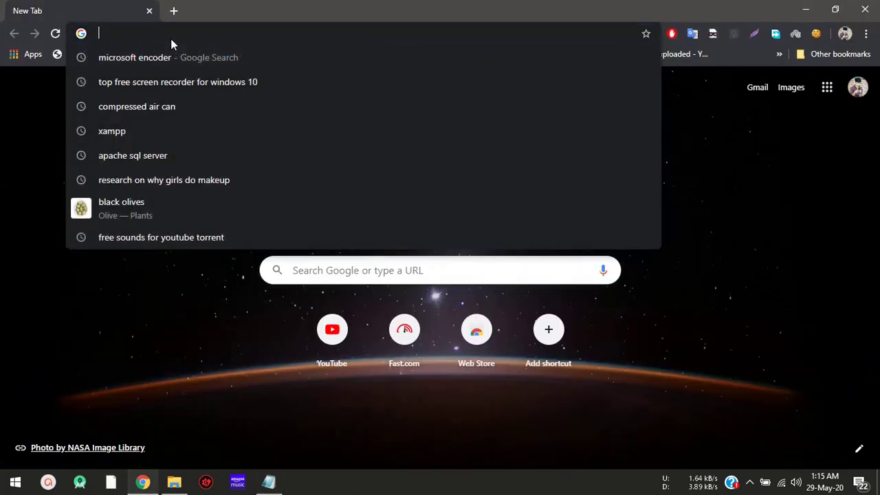
pyautogui.write('slita')
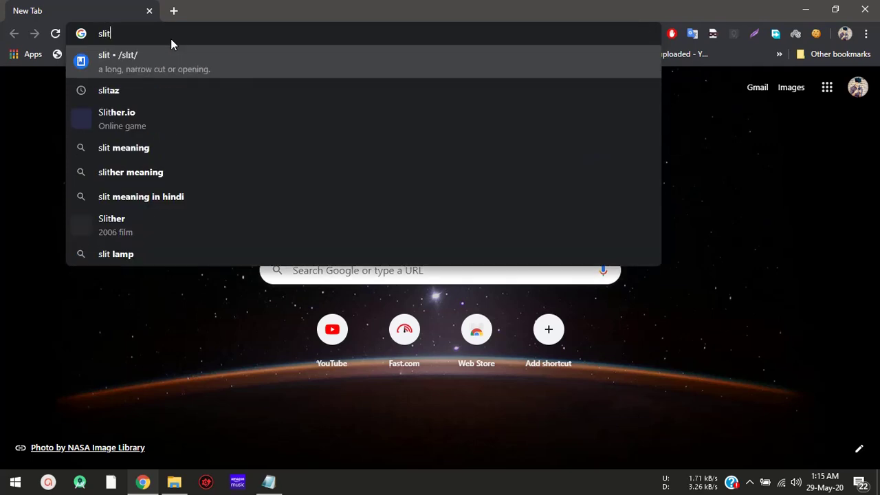
pyautogui.write('z')
pyautogui.press('Return')
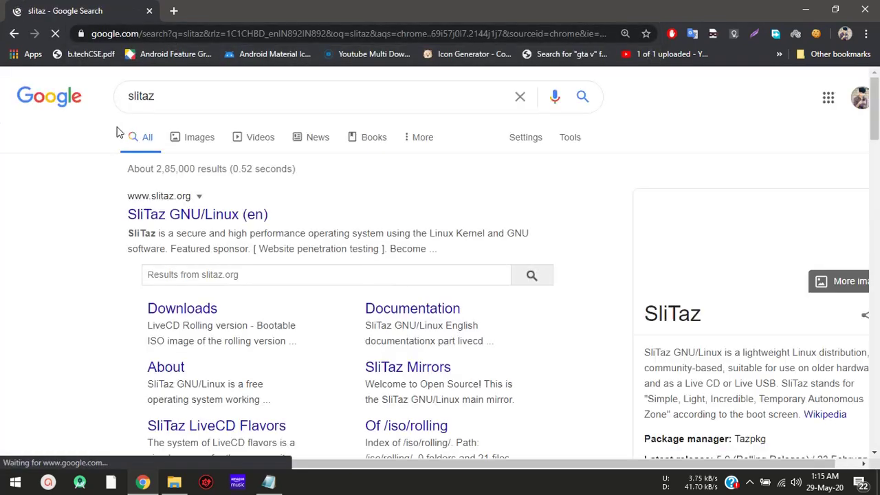
pyautogui.click(183, 217)
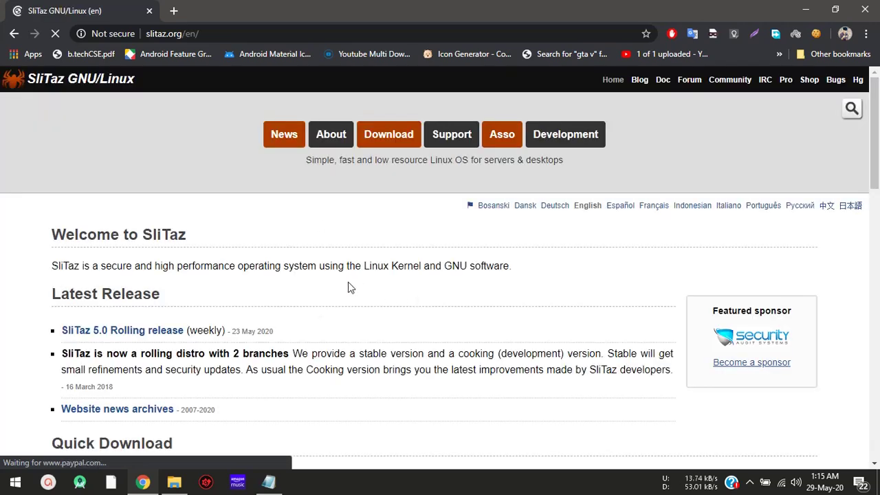
# Open the SliTaz 5.0 Rolling release file listing from the Latest Release section.
pyautogui.scroll(-2, 335, 292)
pyautogui.scroll(2, 334, 292)
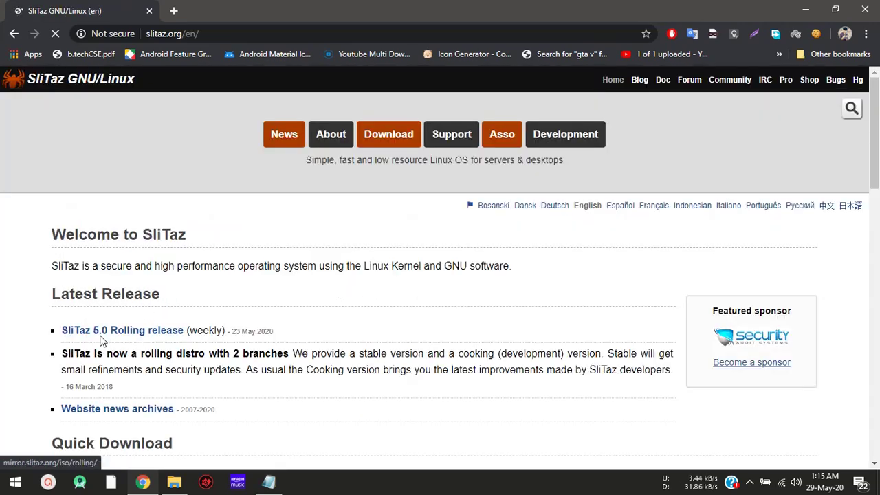
pyautogui.scroll(-2, 271, 344)
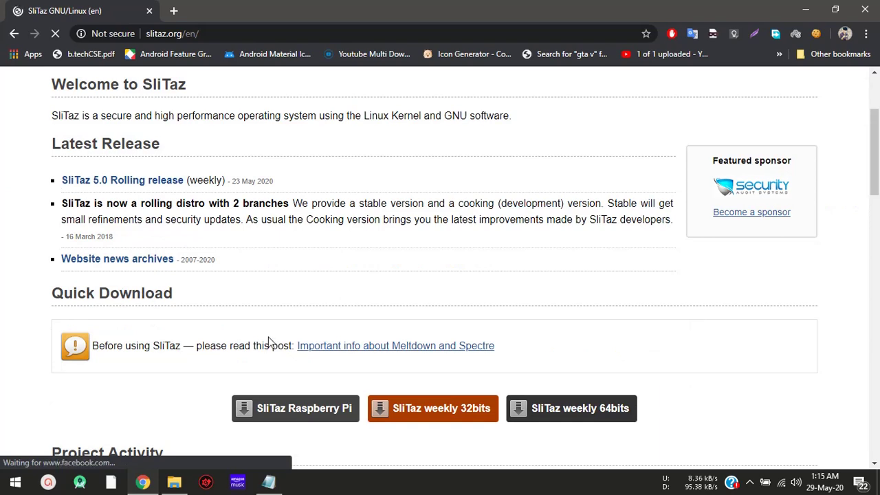
pyautogui.scroll(2, 271, 339)
pyautogui.click(97, 336)
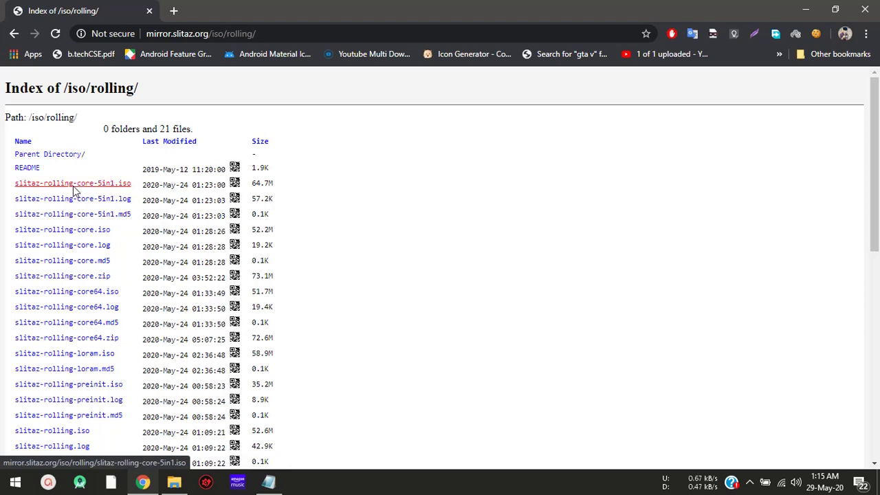
# Download slitaz-rolling-core-5in1.iso to the Desktop with Free Download Manager, minimizing the manager once the download starts.
pyautogui.click(103, 186)
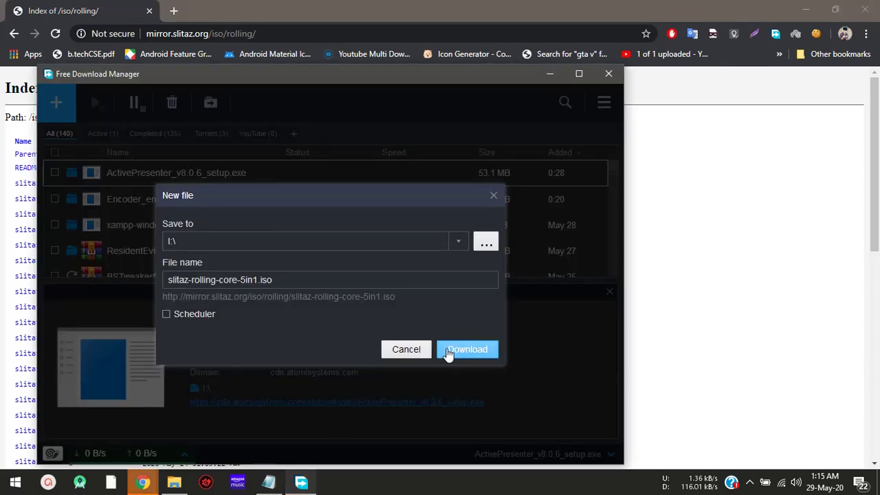
pyautogui.click(487, 242)
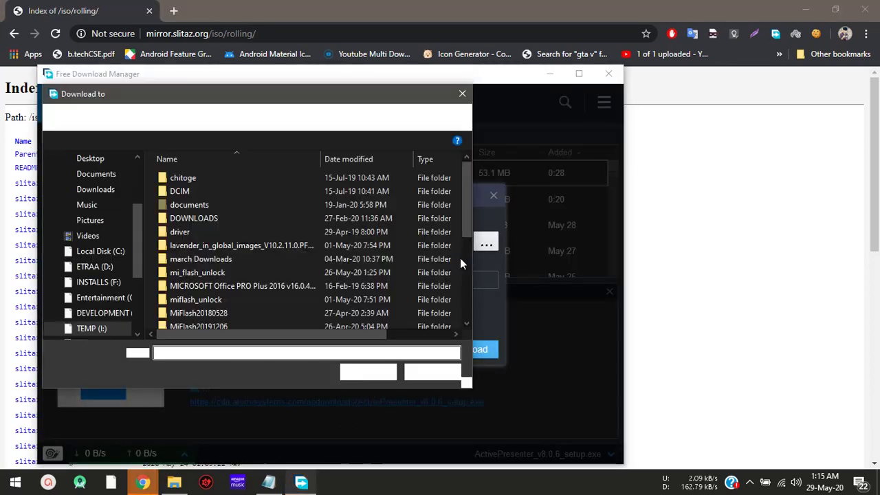
pyautogui.click(88, 158)
pyautogui.click(380, 378)
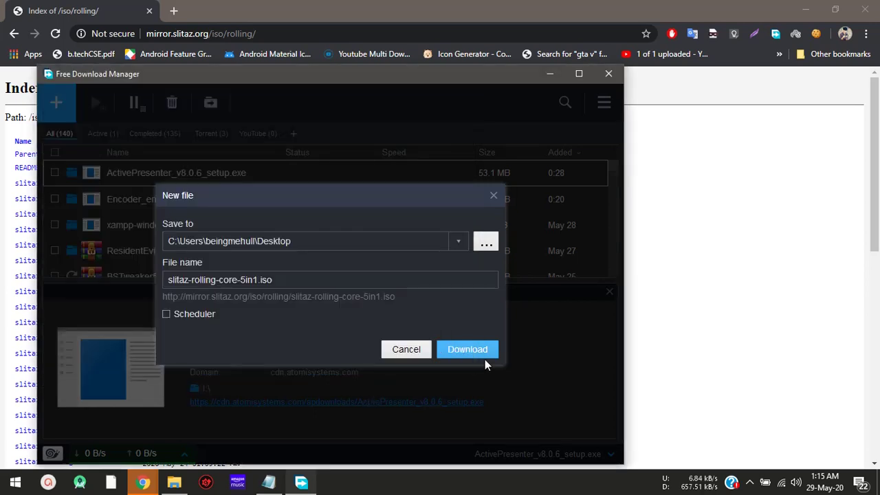
pyautogui.click(481, 356)
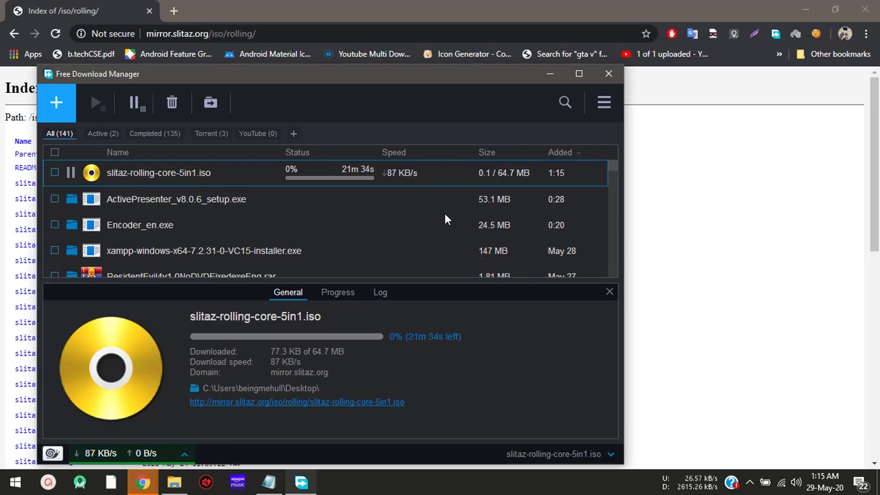
pyautogui.click(550, 74)
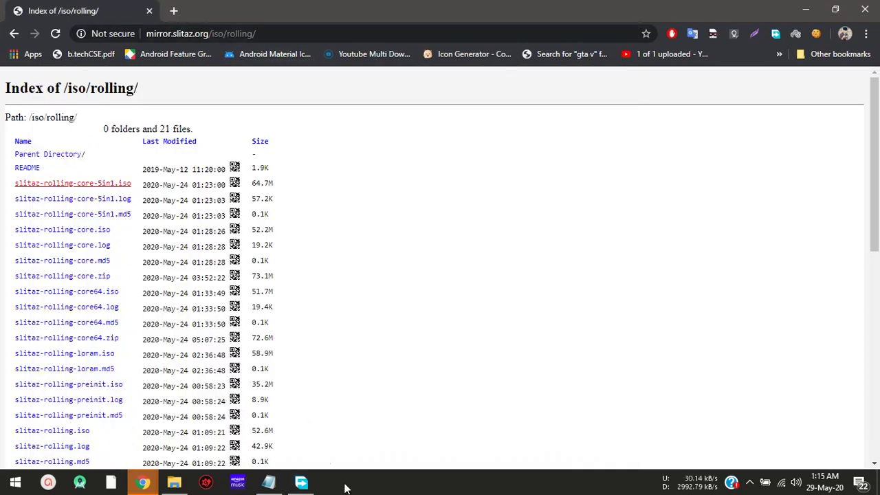
# Switch to Notepad and replace the note with "now download rufus..", then minimize it.
pyautogui.click(269, 482)
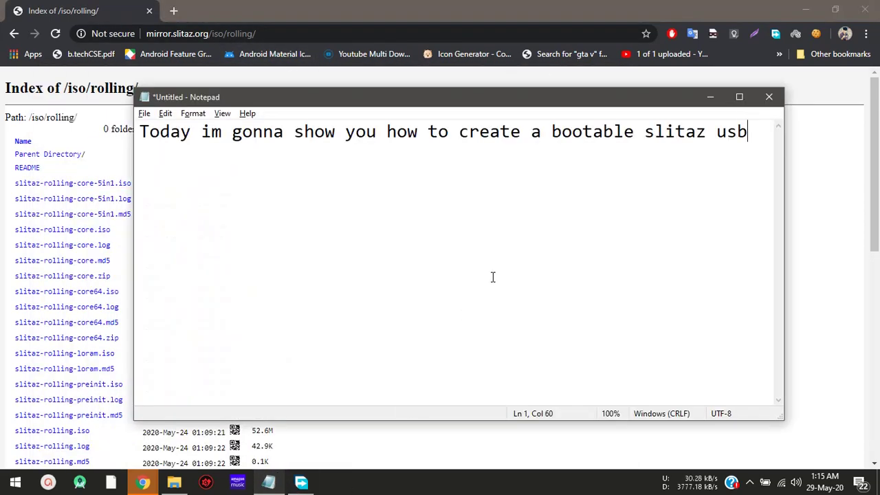
pyautogui.hotkey('ctrl', 'a')
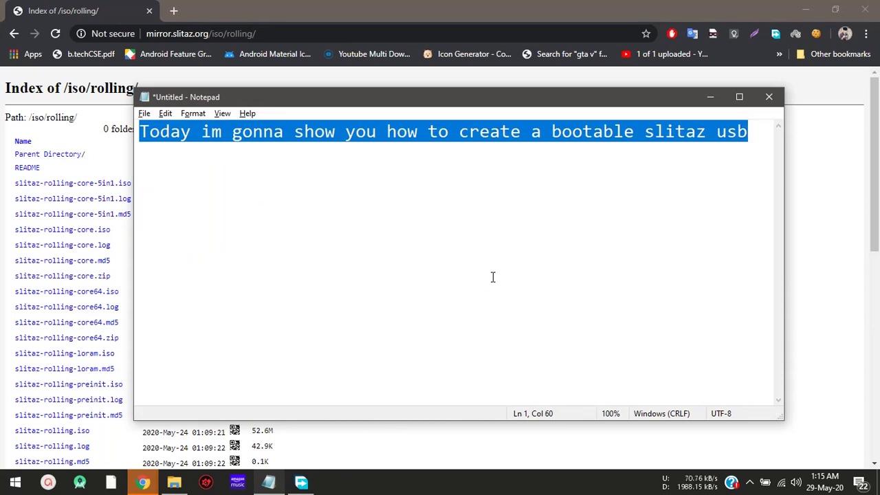
pyautogui.write('now downloa')
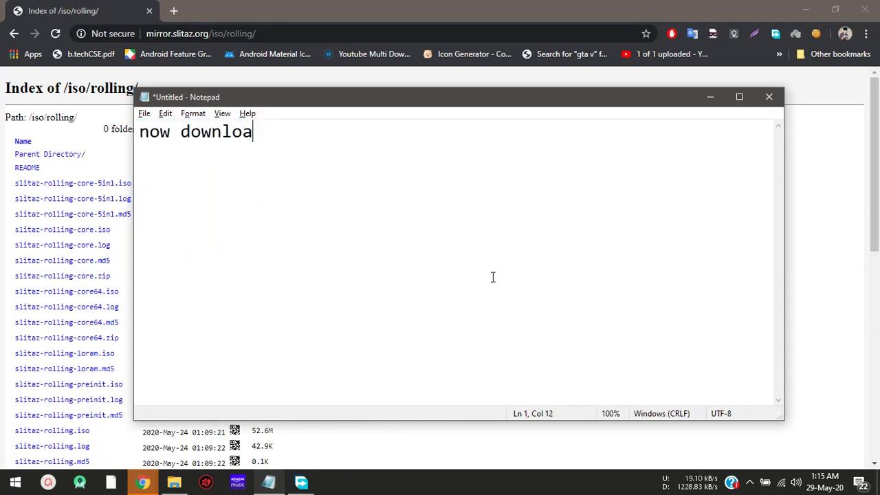
pyautogui.write('d rufus..')
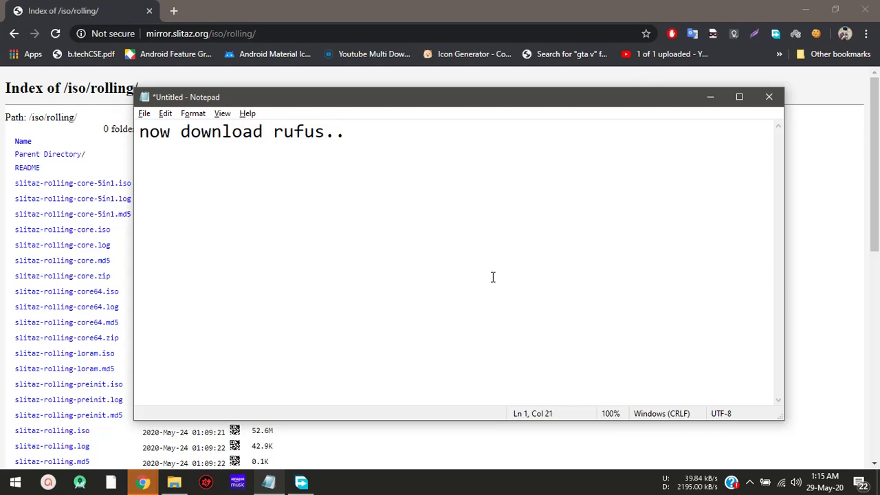
pyautogui.press('super+Down')
# Search Google for "rufus" in Chrome and open the official Rufus website.
pyautogui.click(275, 34)
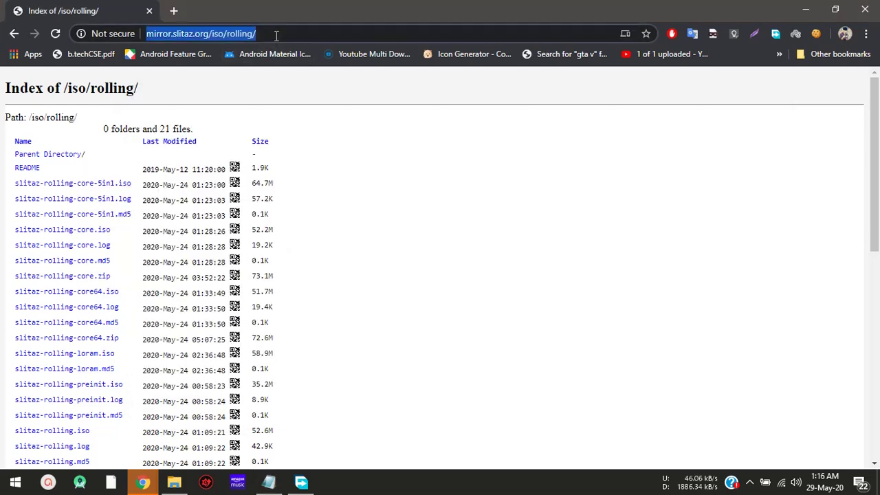
pyautogui.press('BackSpace')
pyautogui.write('ri')
pyautogui.press('BackSpace')
pyautogui.write('ufus')
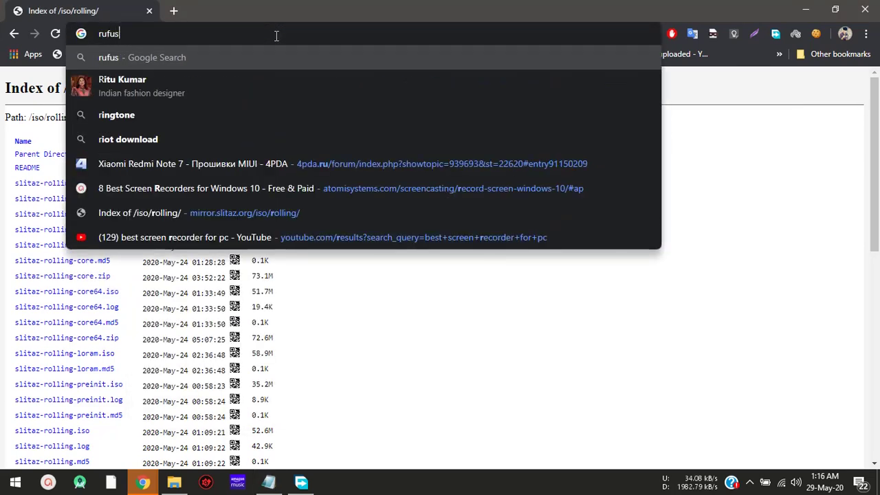
pyautogui.press('Return')
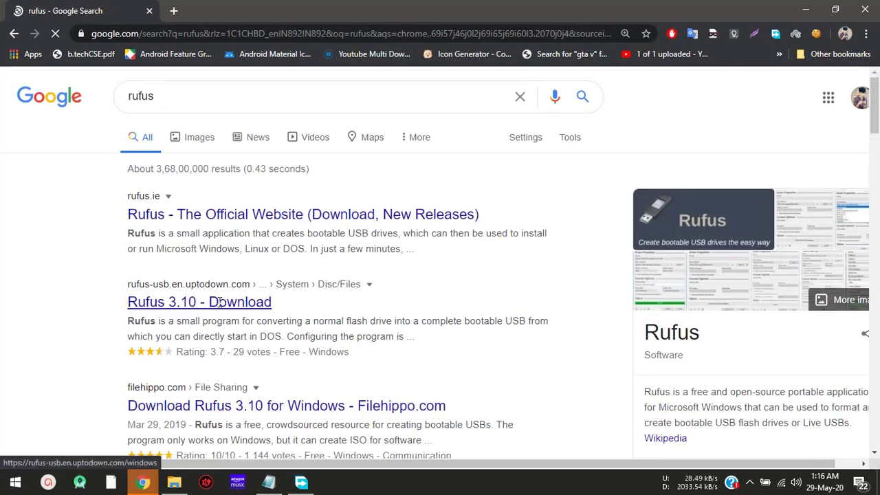
pyautogui.click(208, 214)
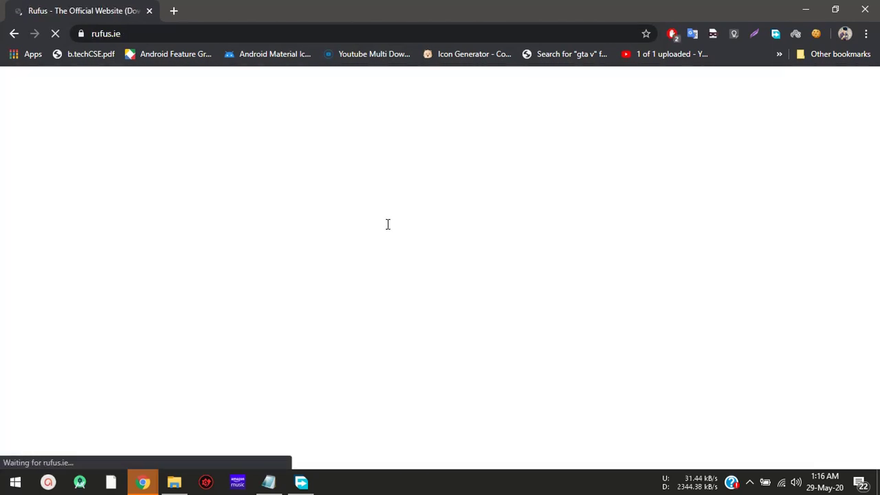
# Download Rufus 3.10 to the Desktop with Free Download Manager.
pyautogui.scroll(-10, 278, 234)
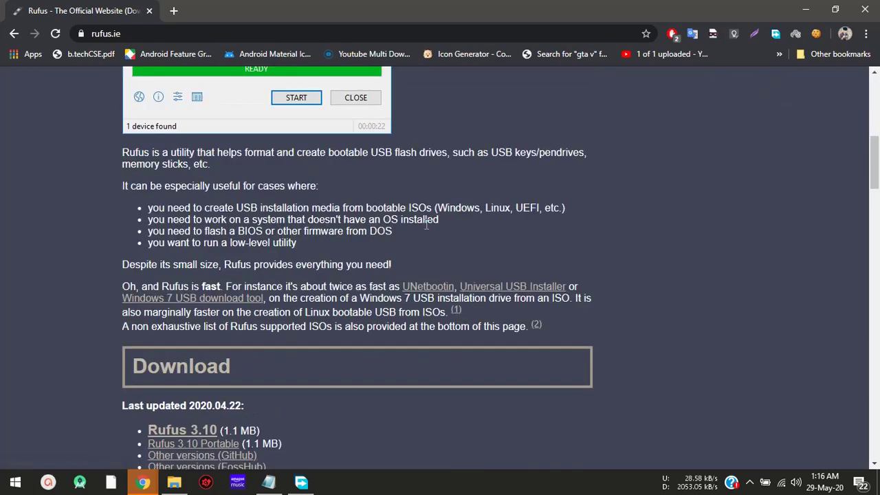
pyautogui.click(191, 293)
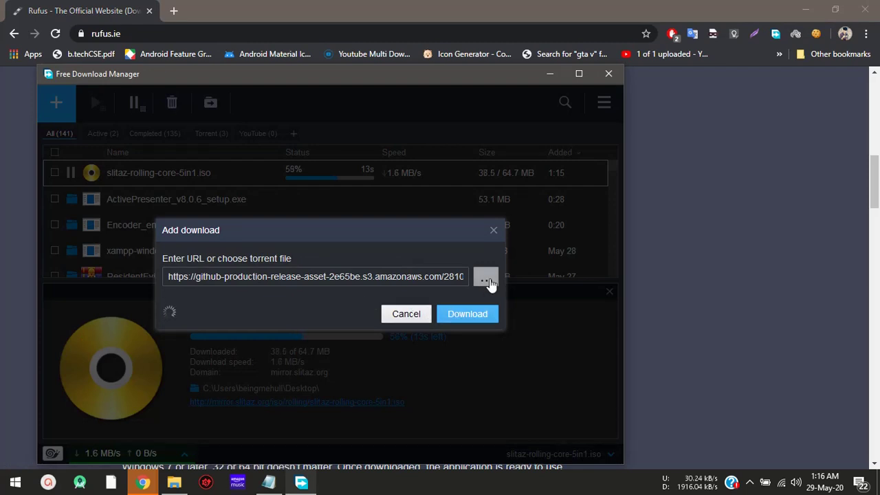
pyautogui.click(466, 311)
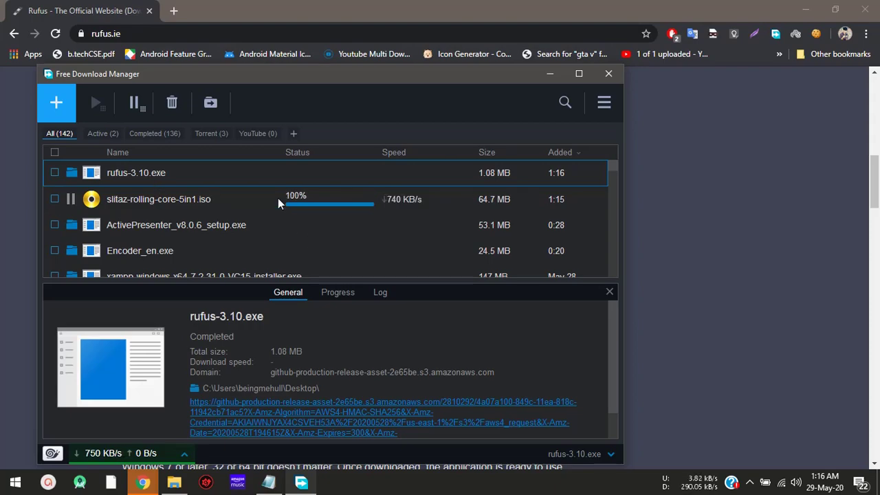
# Show the desktop and save slitaz-rolling-core-5in1.iso to the Downloads folder from the pending save dialog.
pyautogui.press('super+d')
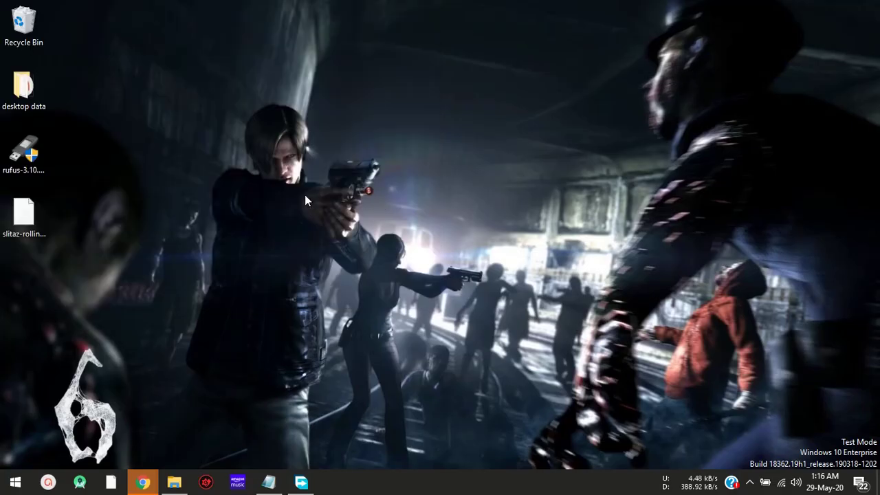
pyautogui.rightClick(163, 175)
pyautogui.click(175, 200)
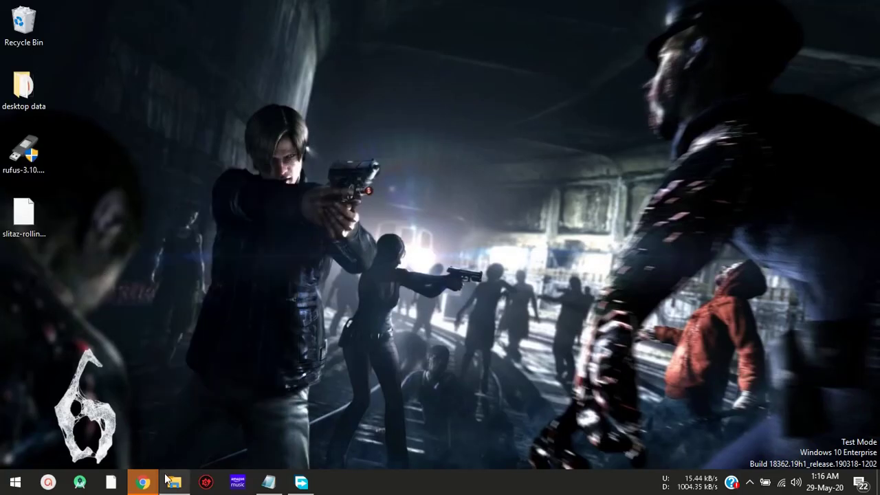
pyautogui.click(300, 483)
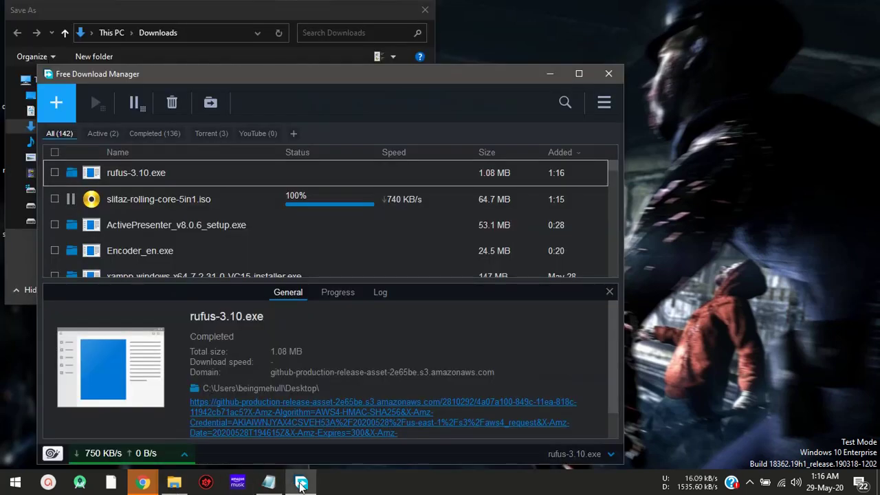
pyautogui.click(301, 482)
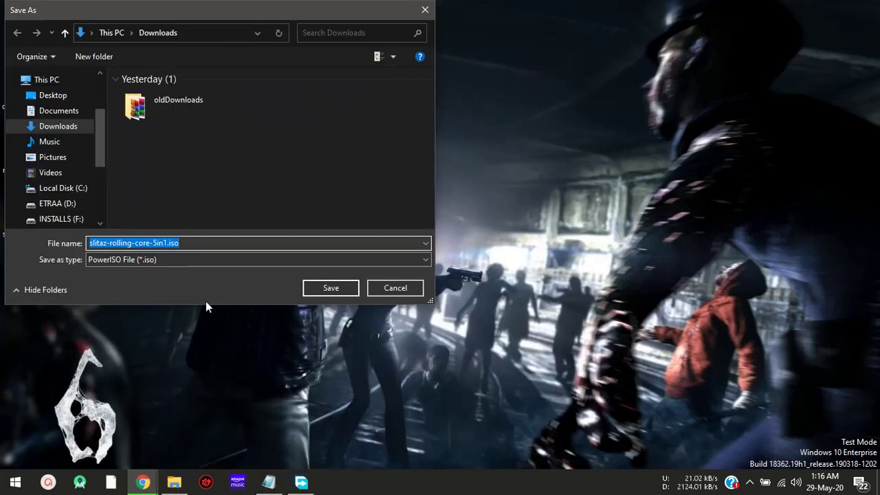
pyautogui.click(321, 289)
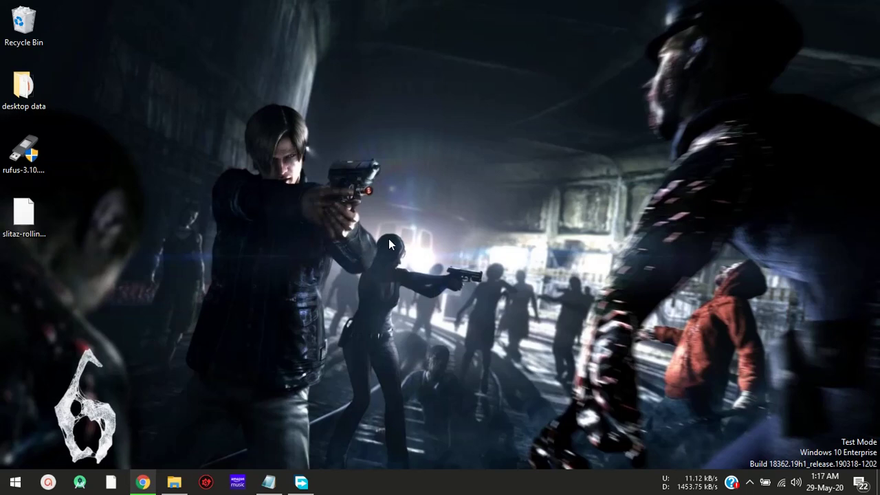
# Check the ISO's download status and inspect the properties of slitaz-rolling-core-5in1.iso on the desktop.
pyautogui.click(300, 483)
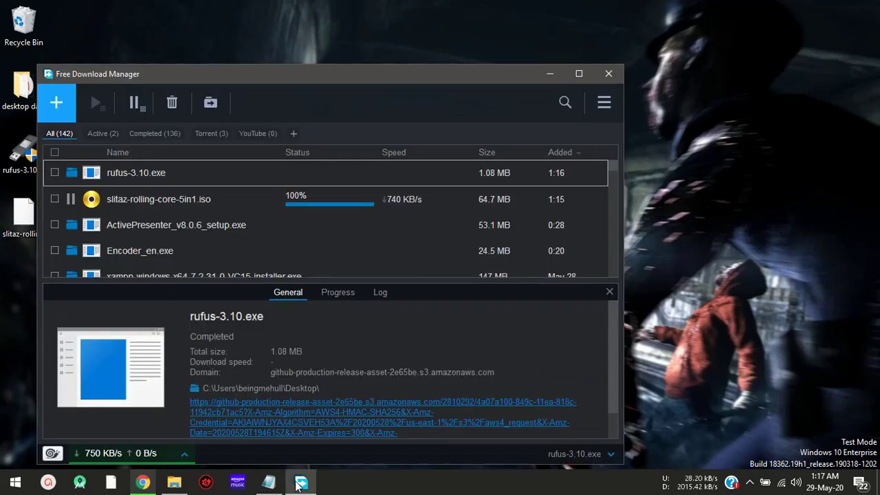
pyautogui.click(301, 483)
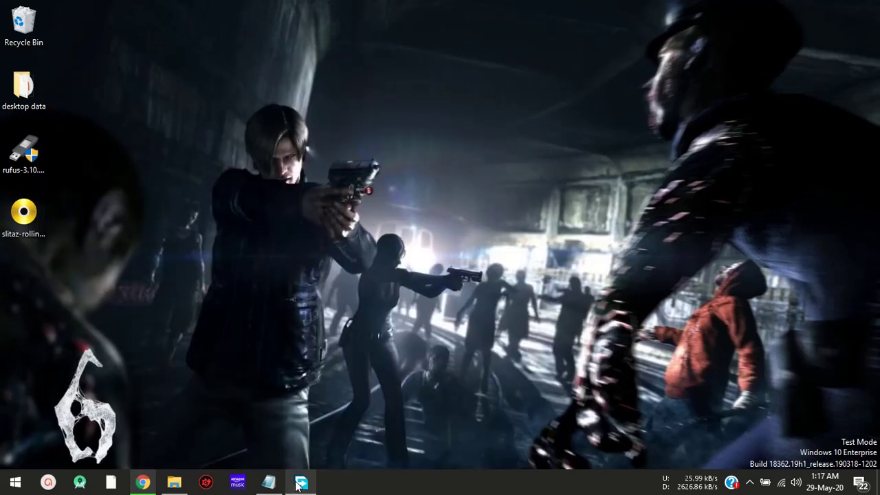
pyautogui.rightClick(207, 110)
pyautogui.click(21, 217)
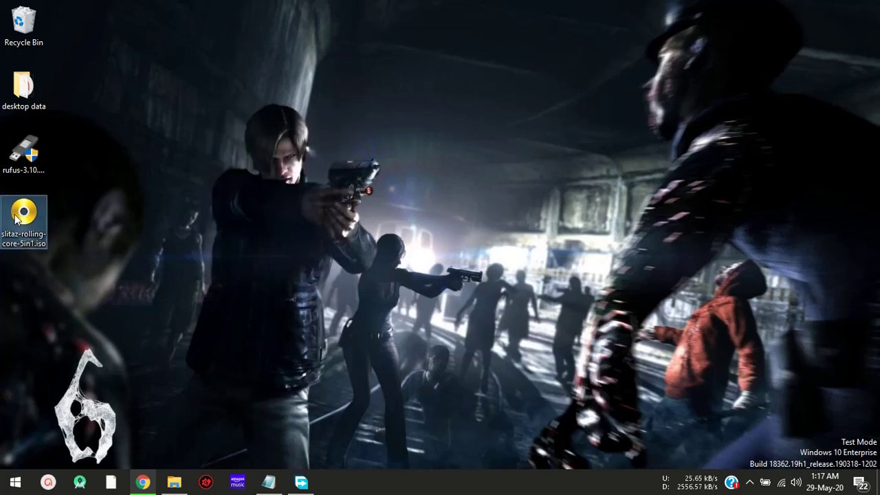
pyautogui.rightClick(17, 219)
pyautogui.click(52, 458)
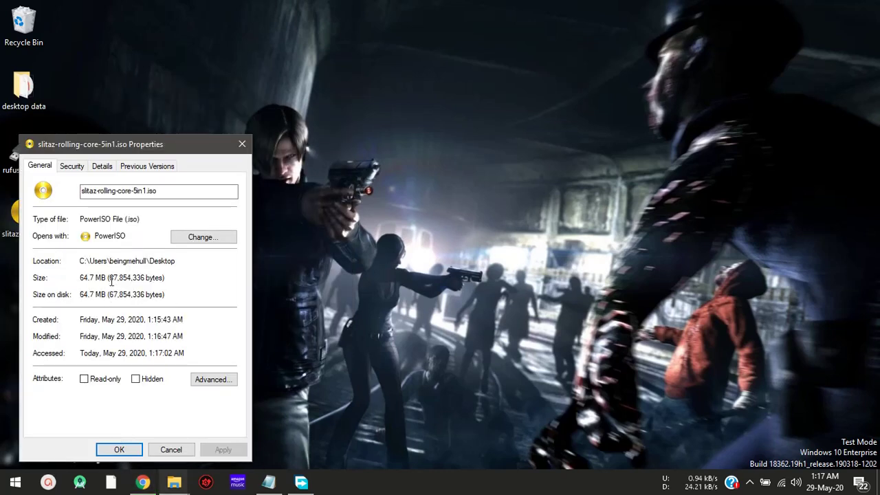
pyautogui.click(243, 145)
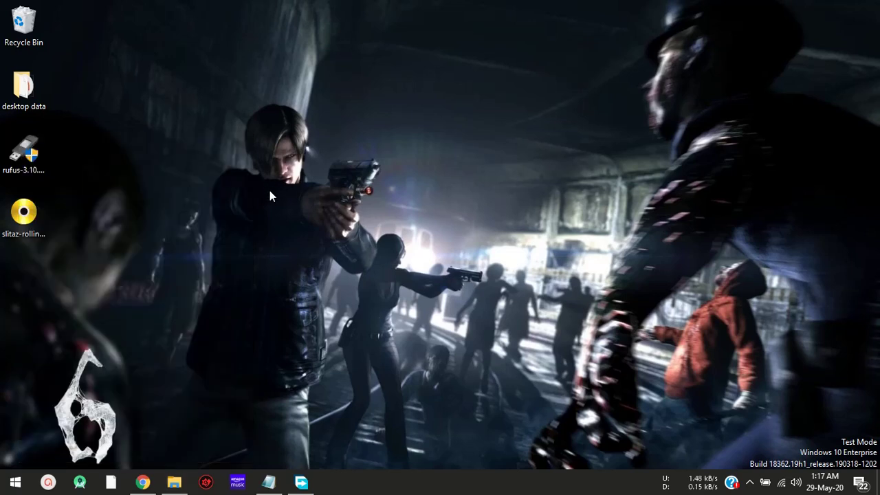
# Inspect the properties of the USB drive JARPY (E:) in a maximized File Explorer window.
pyautogui.press('super+e')
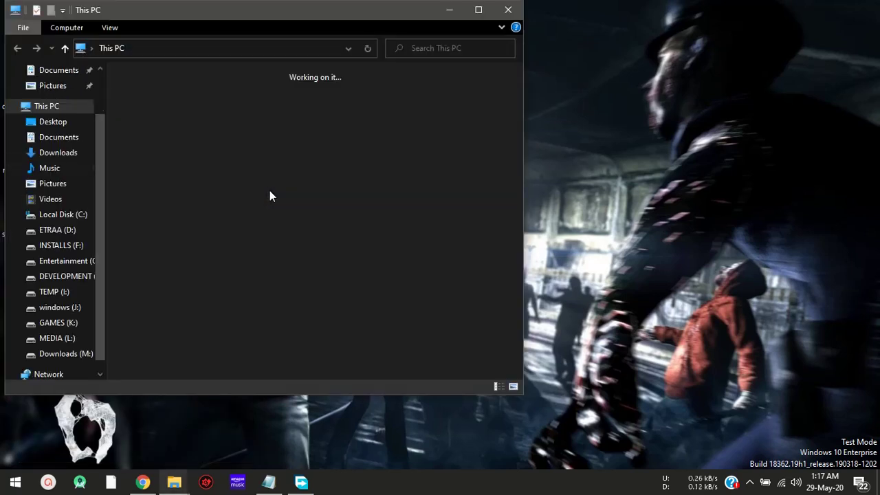
pyautogui.press('super+Up')
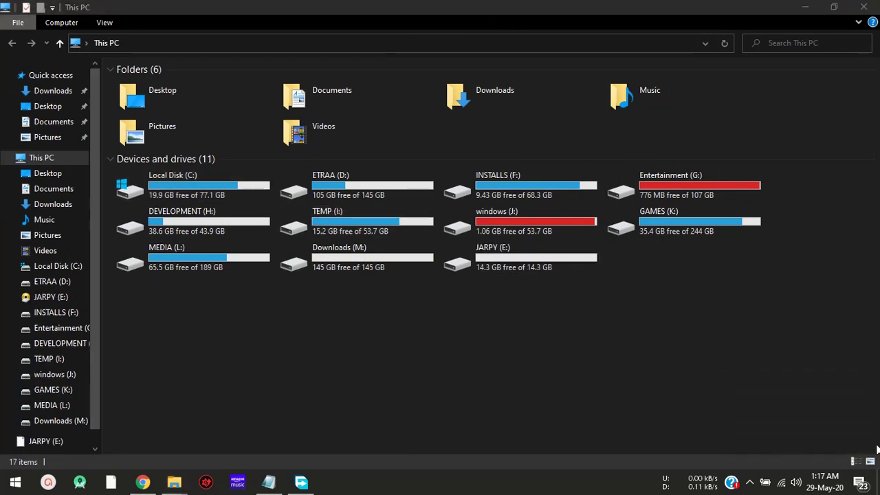
pyautogui.rightClick(498, 190)
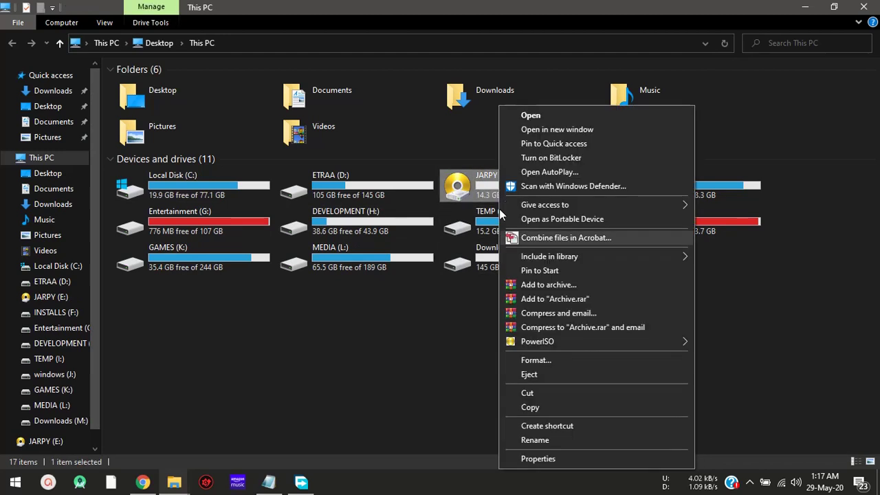
pyautogui.click(547, 455)
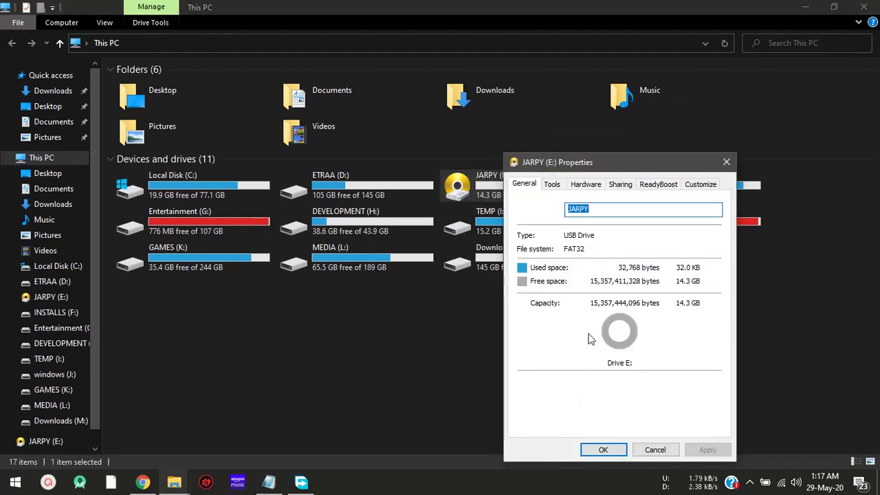
pyautogui.click(649, 452)
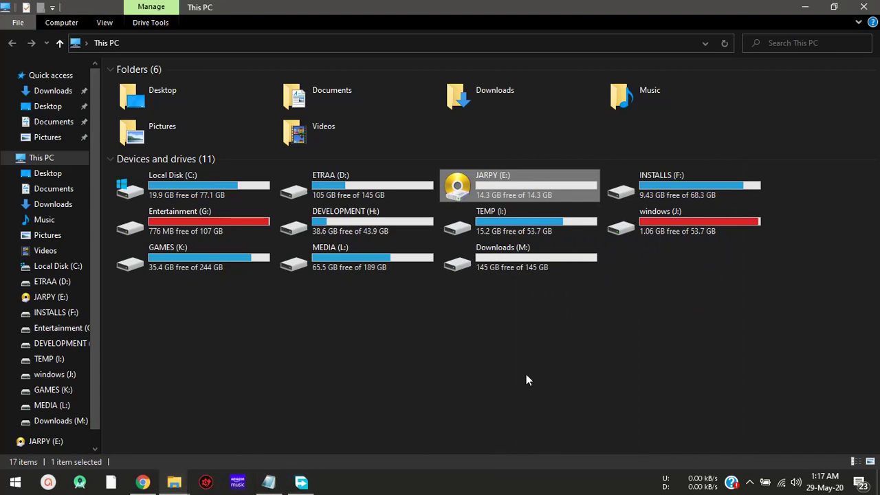
# Launch rufus-3.10.exe from Free Download Manager, allow online update checks, and clear the download window off the desktop.
pyautogui.press('super+d')
pyautogui.click(301, 482)
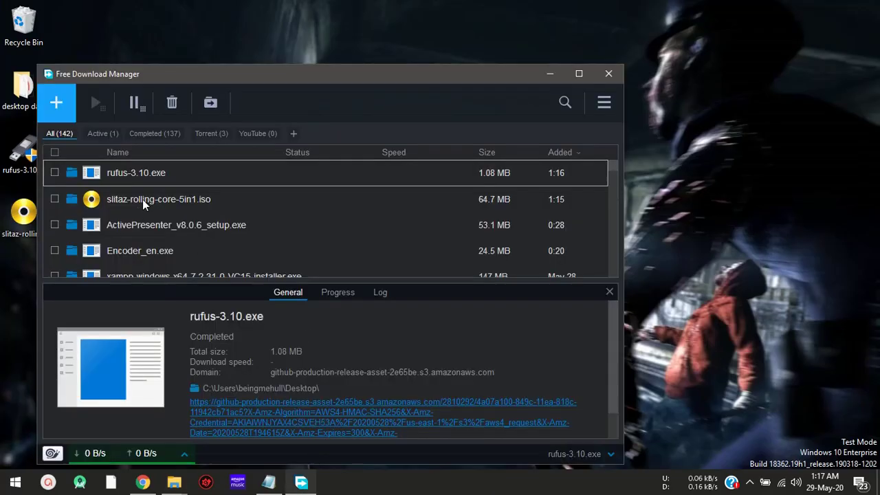
pyautogui.rightClick(148, 174)
pyautogui.click(235, 180)
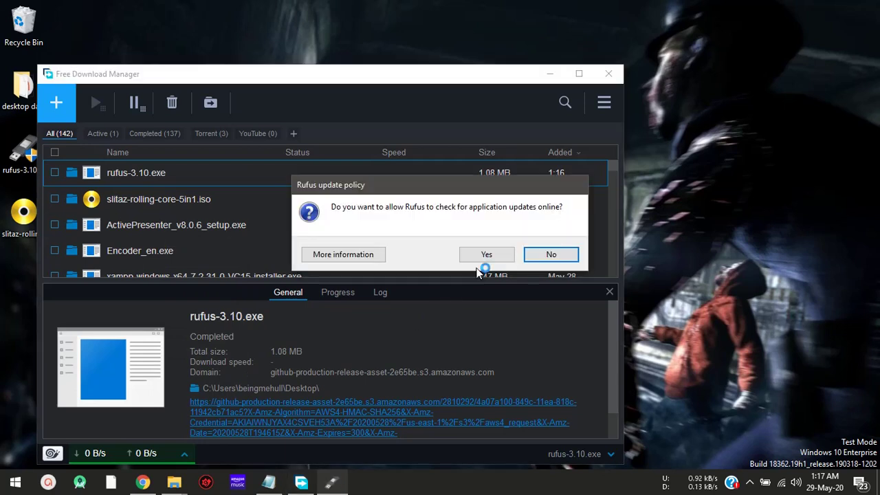
pyautogui.click(488, 254)
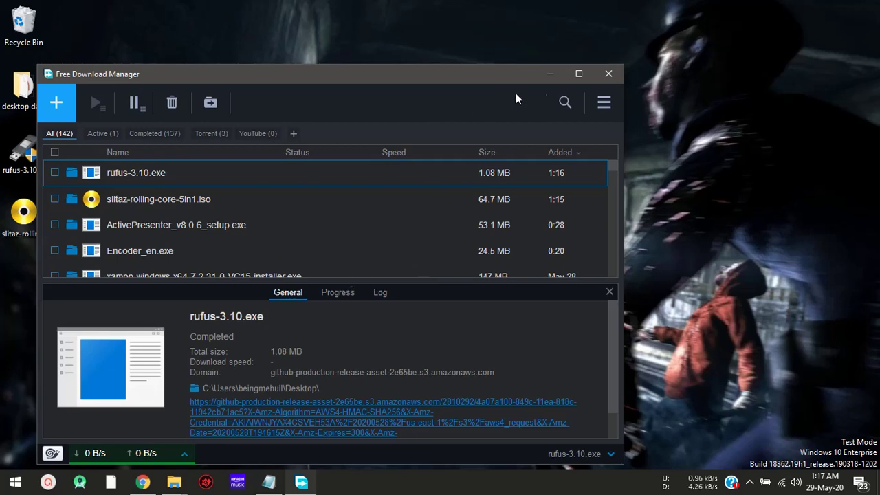
pyautogui.click(549, 75)
pyautogui.rightClick(443, 158)
pyautogui.click(453, 196)
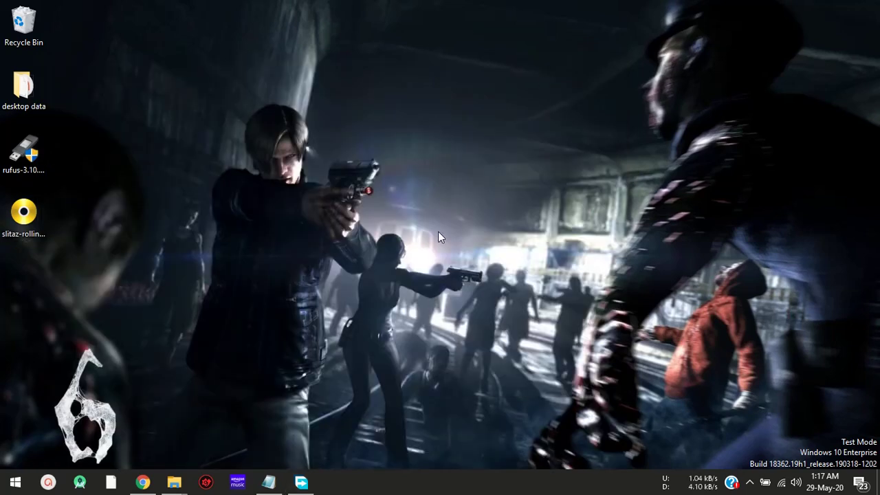
pyautogui.rightClick(438, 231)
pyautogui.click(454, 268)
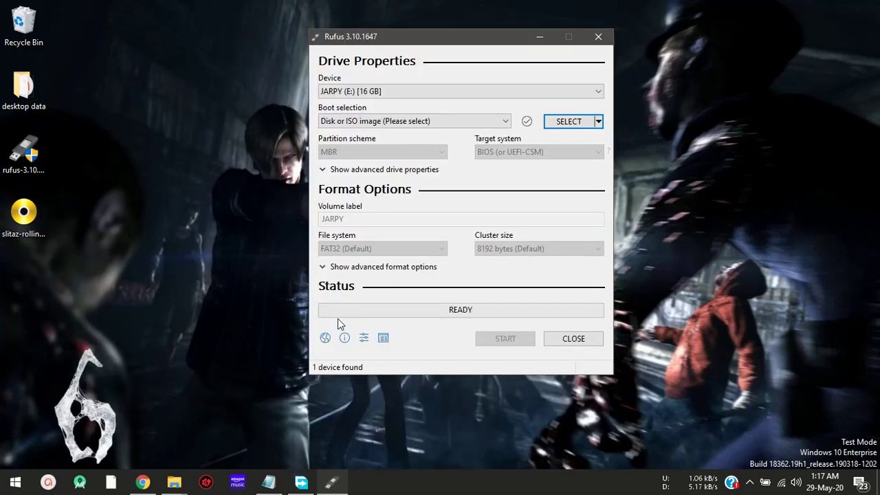
# Keep JARPY (E:) as the Rufus device and load slitaz-rolling-core-5in1.iso from the Desktop as the boot image.
pyautogui.moveTo(521, 43); pyautogui.dragTo(476, 113)
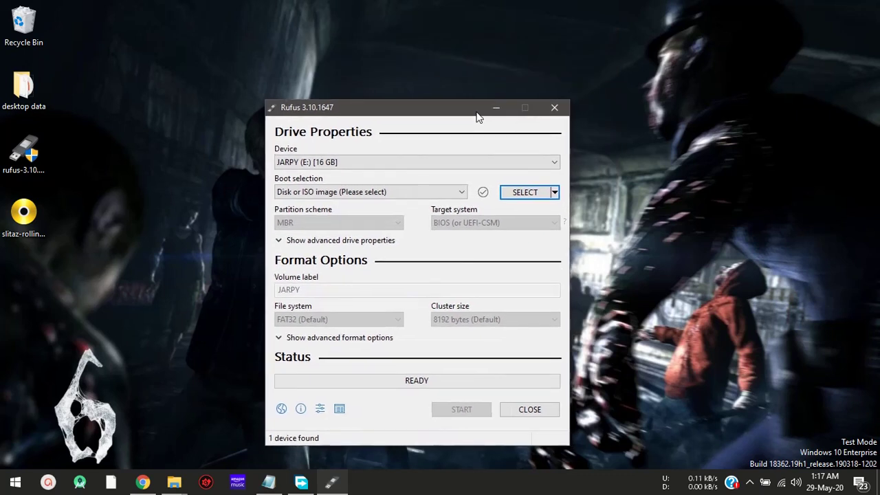
pyautogui.click(490, 162)
pyautogui.click(490, 162)
pyautogui.click(542, 193)
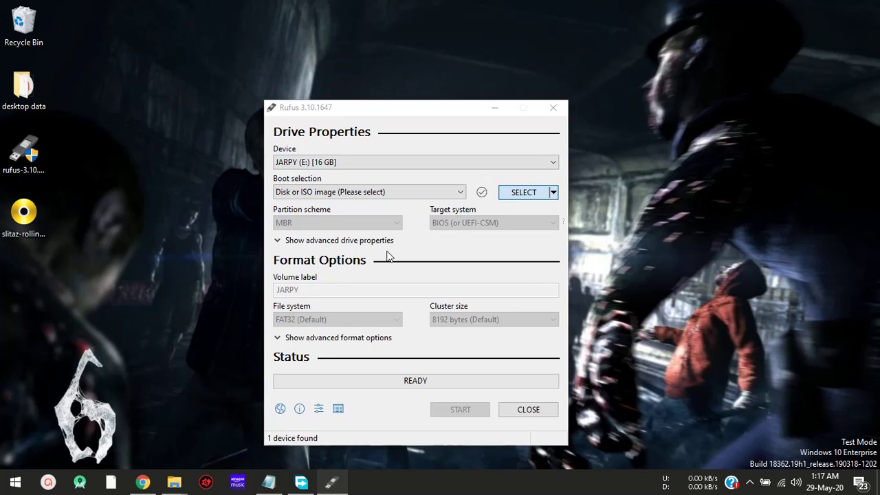
pyautogui.click(320, 227)
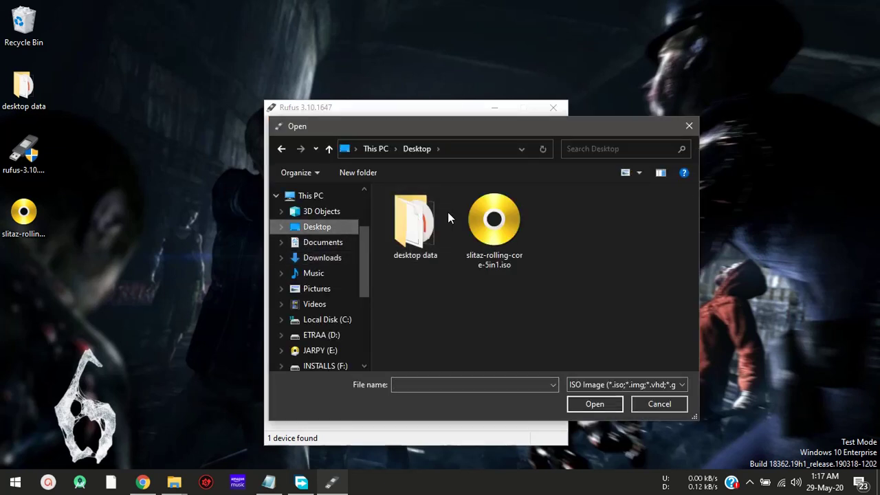
pyautogui.click(475, 229)
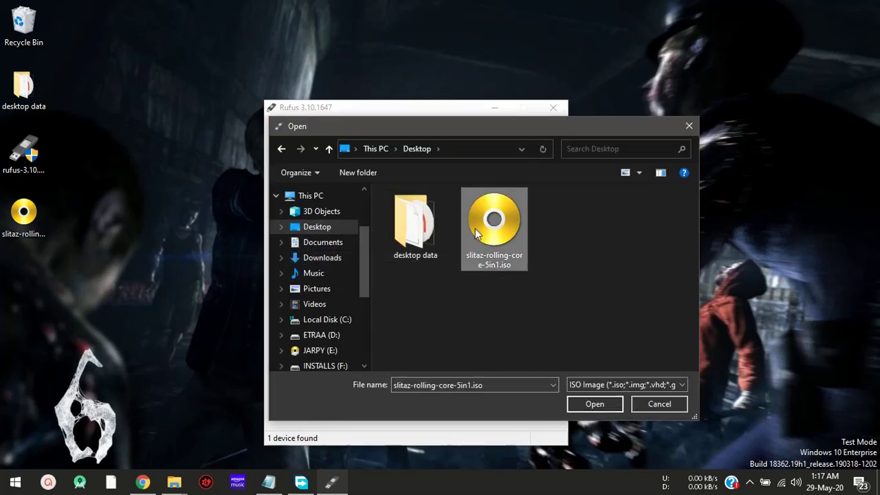
pyautogui.click(589, 405)
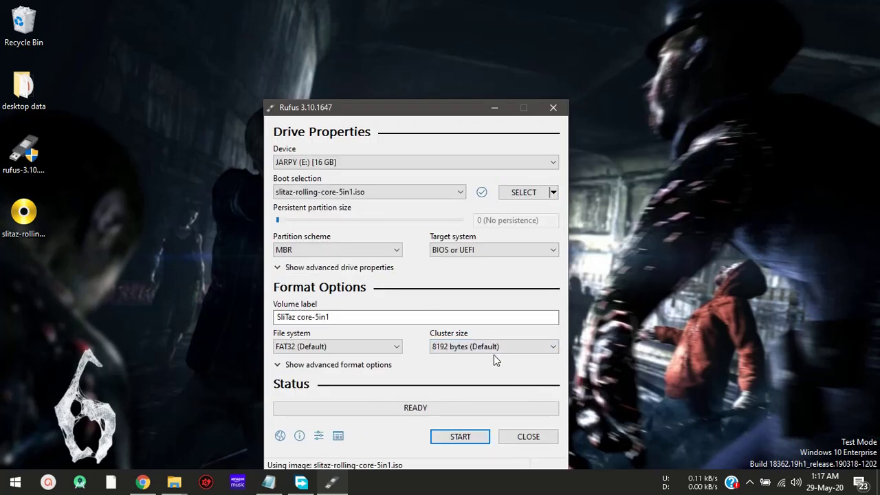
# Write the SliTaz ISO to the USB drive, accepting the newer vesamenu.c32 download and the remaining confirmations, and close Rufus when finished.
pyautogui.click(460, 437)
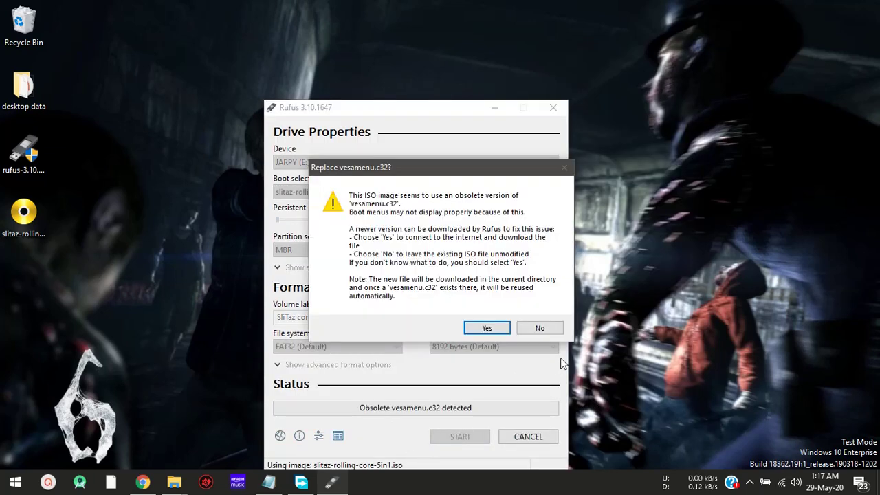
pyautogui.click(485, 330)
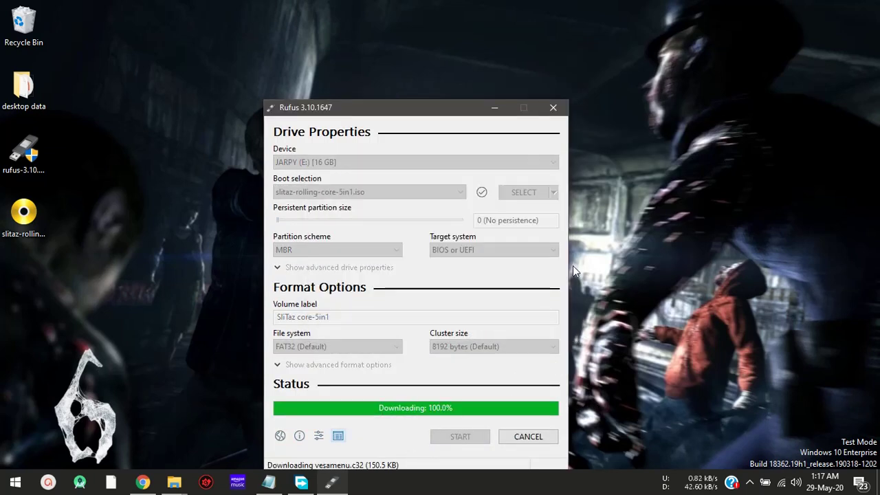
pyautogui.click(473, 375)
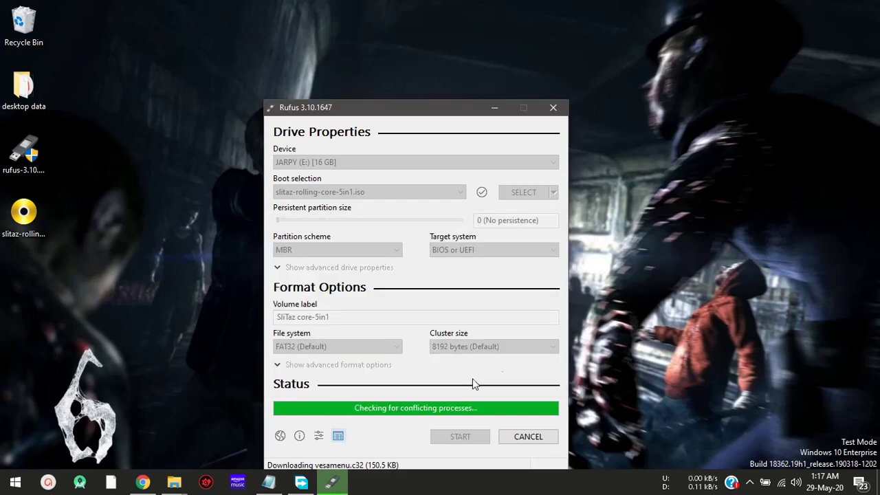
pyautogui.click(480, 292)
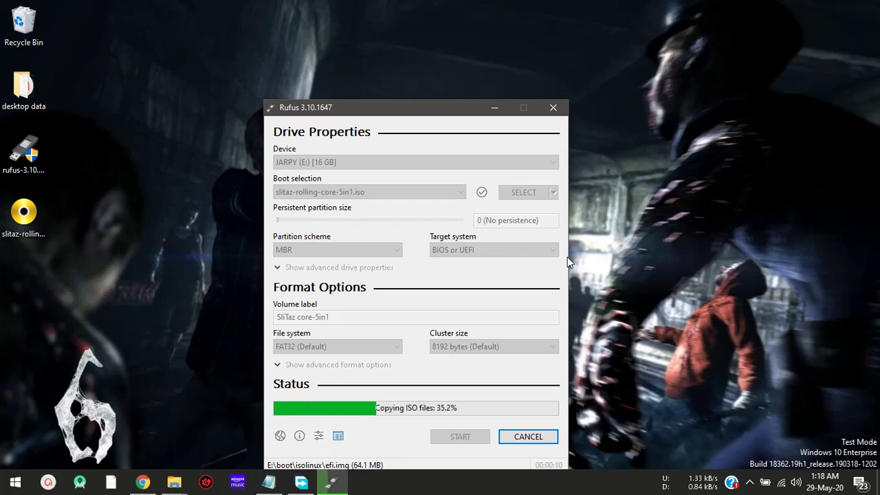
pyautogui.moveTo(428, 110); pyautogui.dragTo(429, 94)
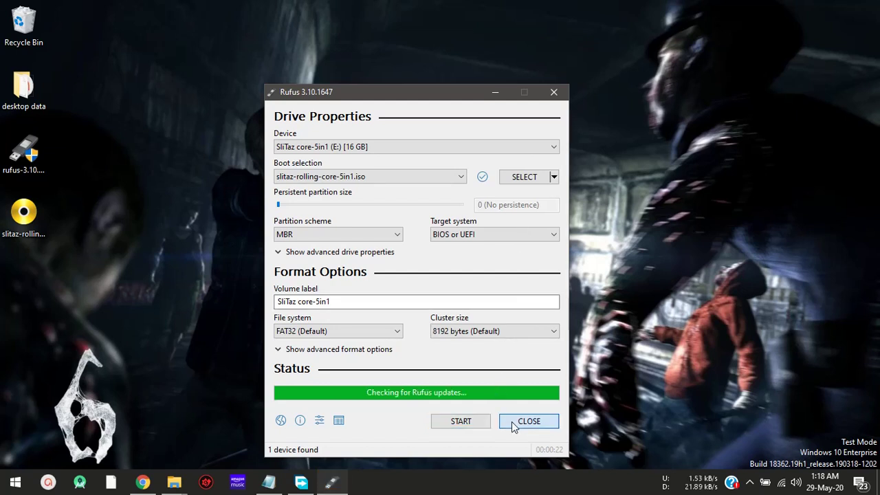
pyautogui.click(512, 421)
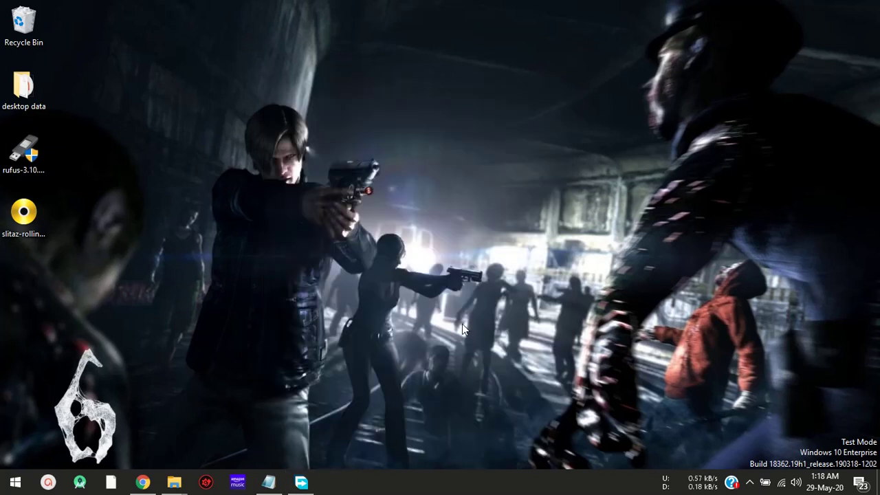
# Examine the files written to the SLITAZ CORE (E:) drive in File Explorer and close the window.
pyautogui.press('super+e')
pyautogui.click(492, 31)
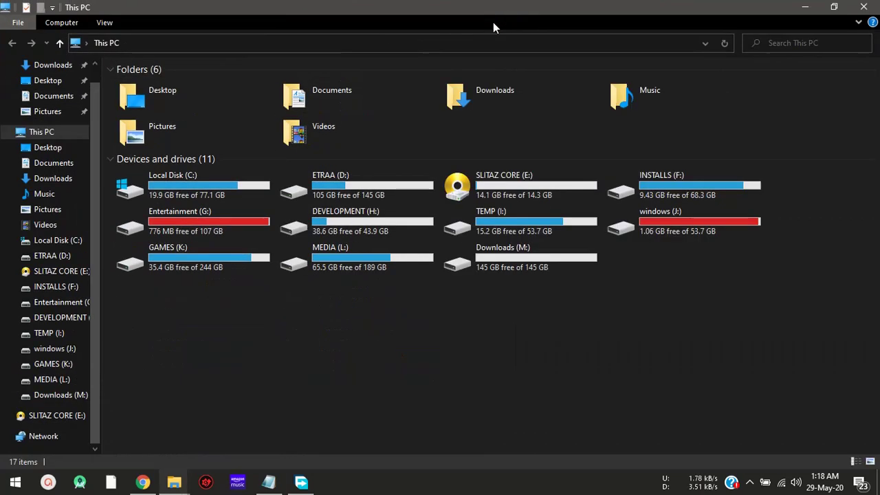
pyautogui.click(486, 192)
pyautogui.doubleClick(486, 191)
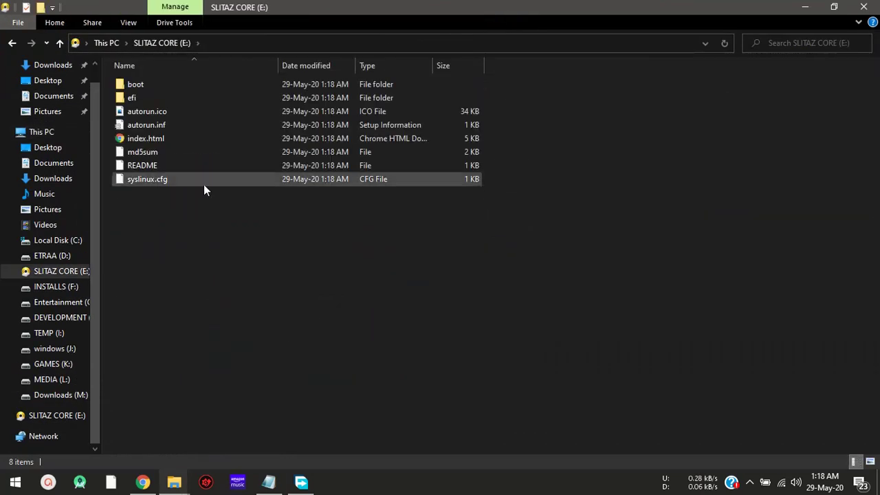
pyautogui.click(863, 7)
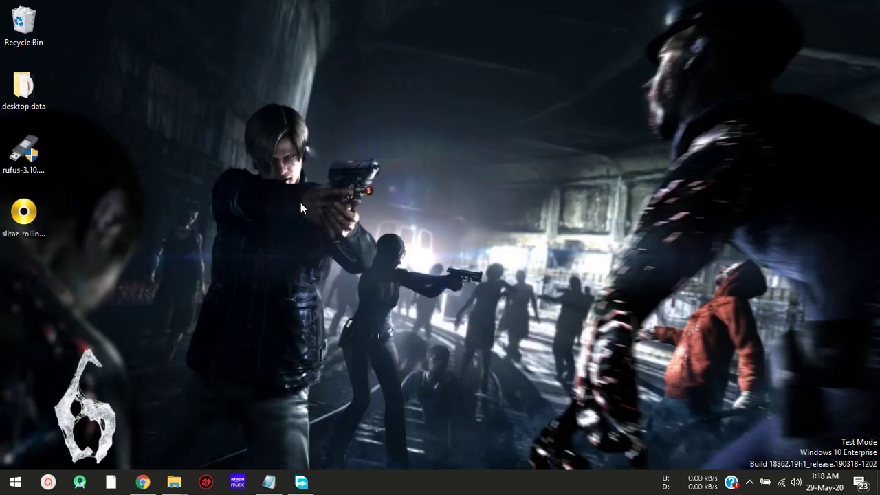
# Replace the Notepad note with "now to test our usb, either plug it while booting and selecting the usb at boot or we can test it with Xboot...".
pyautogui.click(288, 486)
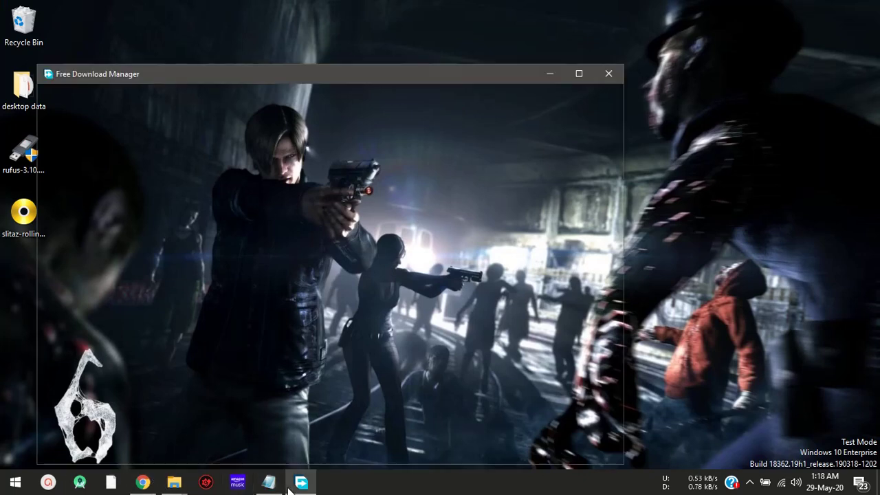
pyautogui.click(268, 482)
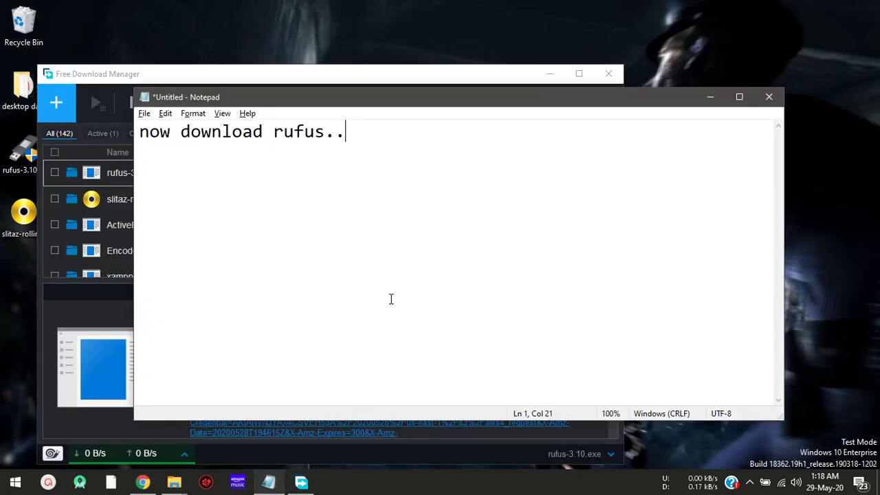
pyautogui.hotkey('ctrl', 'a')
pyautogui.write('now to ')
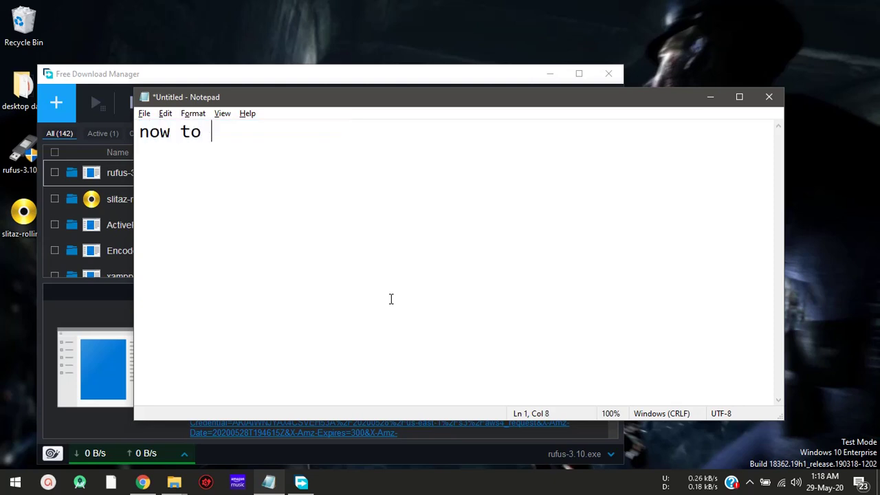
pyautogui.write('test our usb')
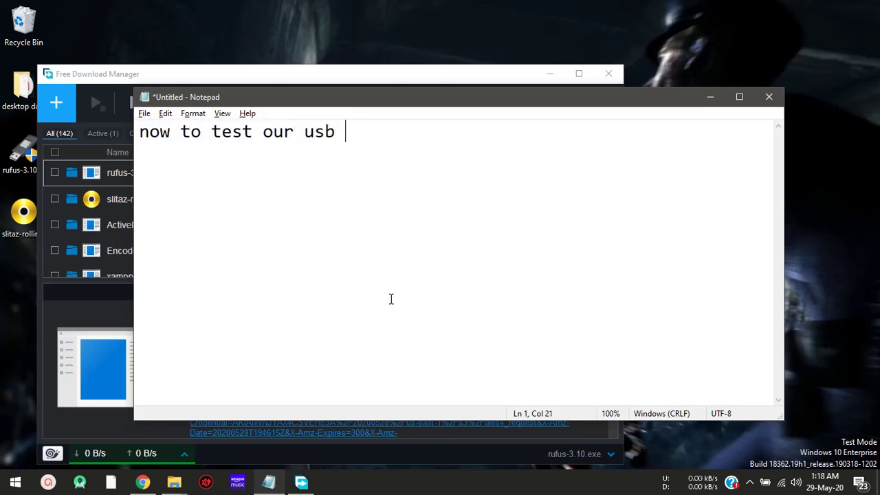
pyautogui.write(', either plud')
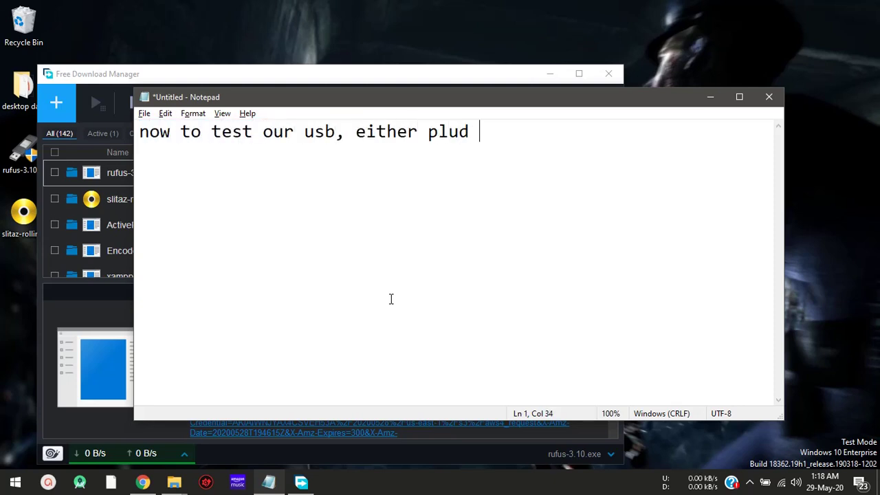
pyautogui.press('BackSpace')
pyautogui.press('BackSpace')
pyautogui.write('g it while ')
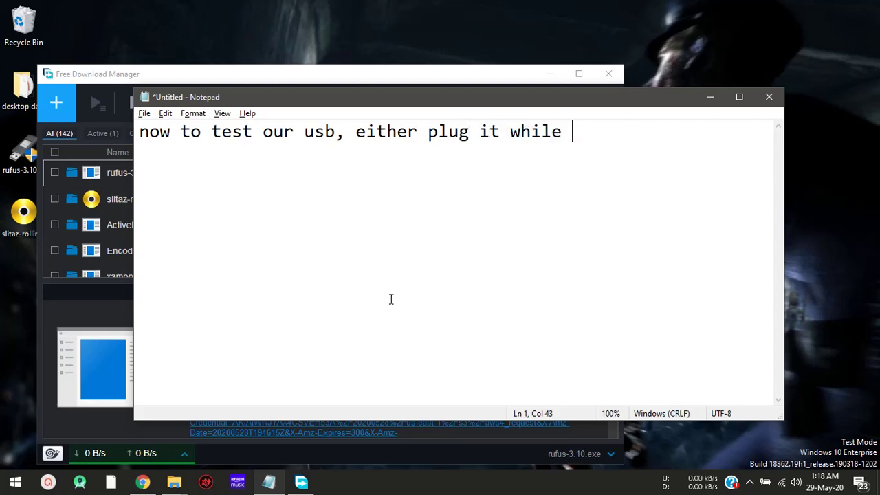
pyautogui.write('booting and ')
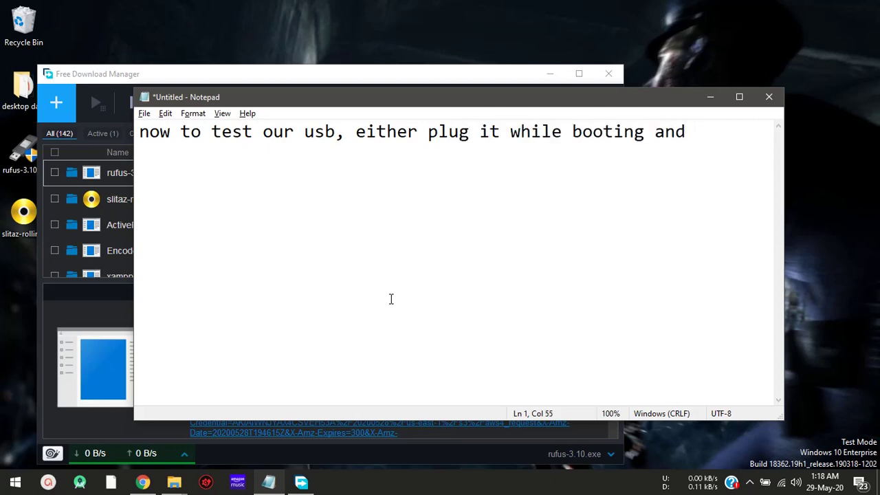
pyautogui.write('selecting the ')
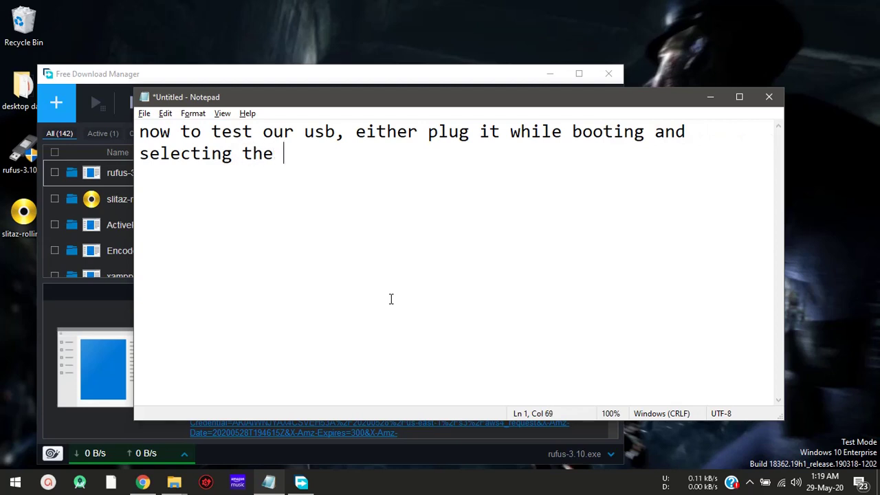
pyautogui.write('usb at boot')
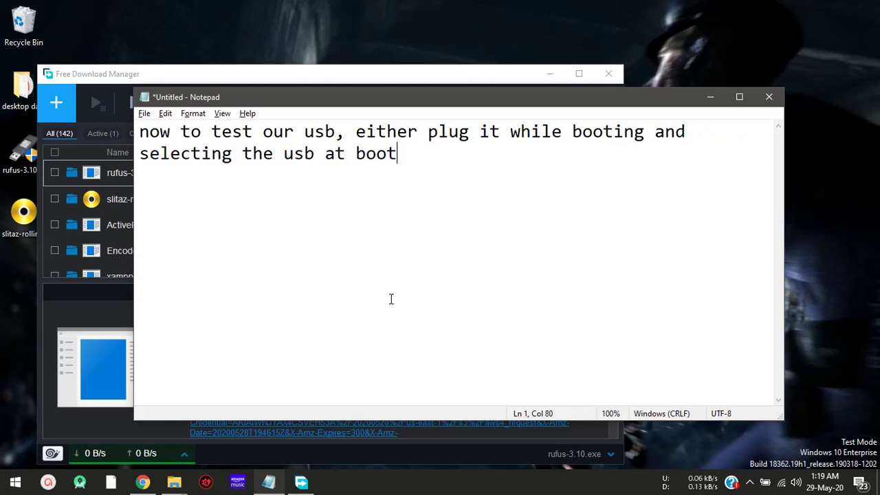
pyautogui.write(' or we can test i')
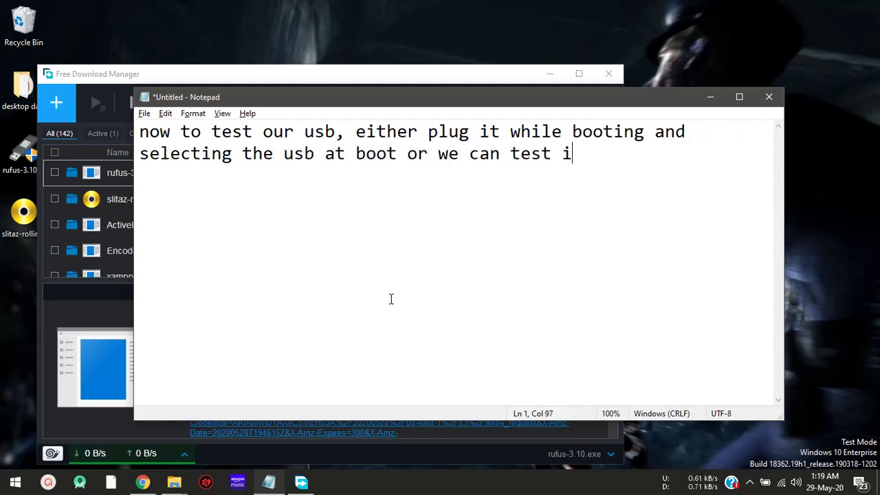
pyautogui.write('t with Xboot...')
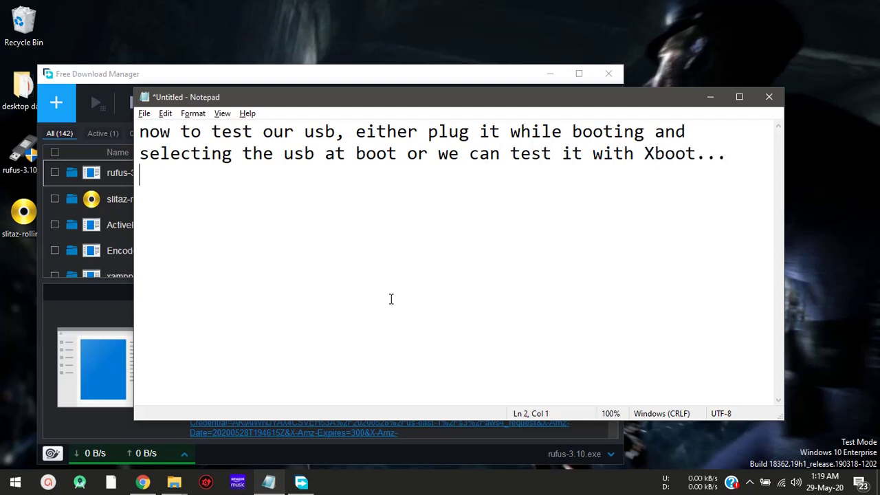
# Add the line "so lets download xboot ..." below the existing Notepad note, leaving a blank line between them.
pyautogui.press('Return')
pyautogui.write('so lets')
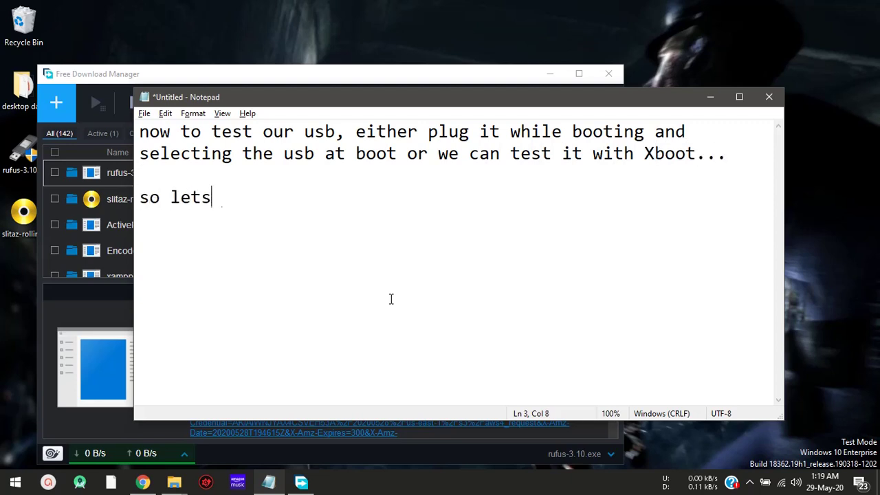
pyautogui.write(' download xboot ')
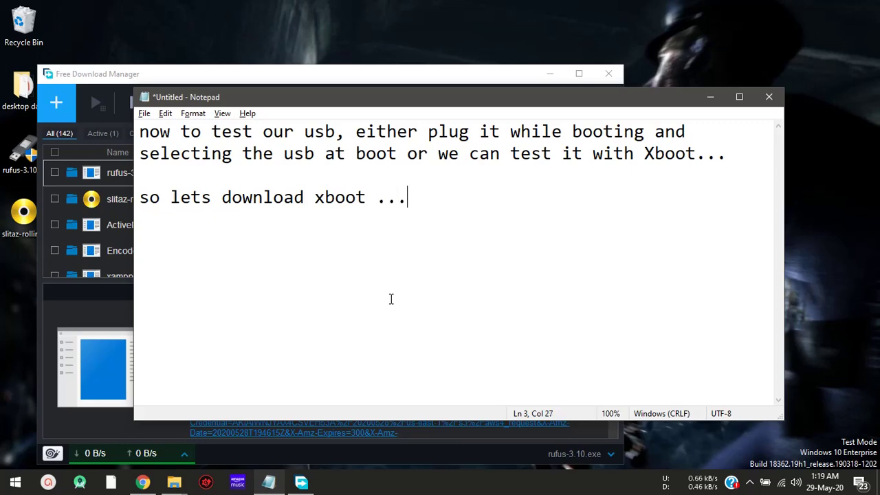
pyautogui.write('...')
# Switch to Chrome, search the web for xboot and open Softpedia's page for XBoot 1.0.0.0 Beta 14.
pyautogui.press('super+d')
pyautogui.click(142, 482)
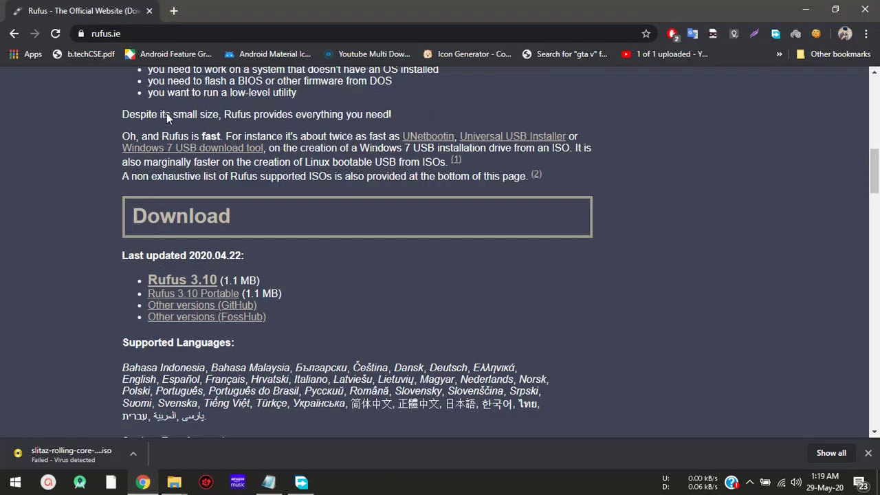
pyautogui.click(146, 35)
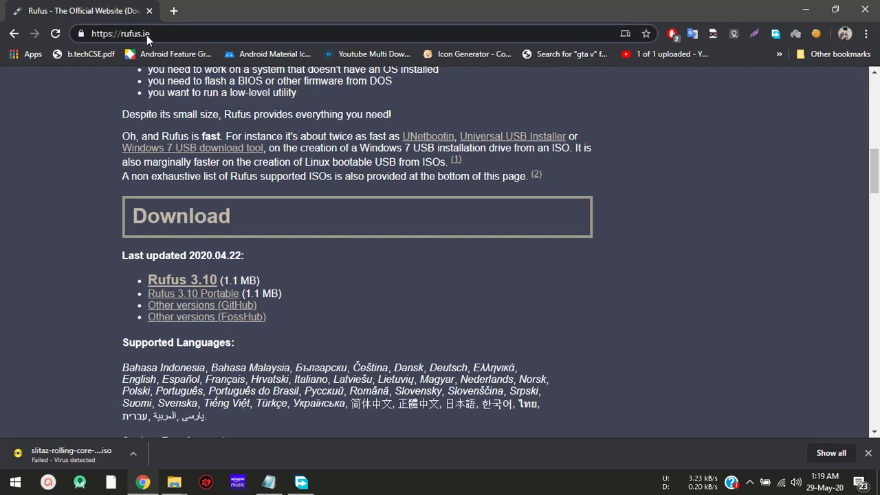
pyautogui.write('xboot')
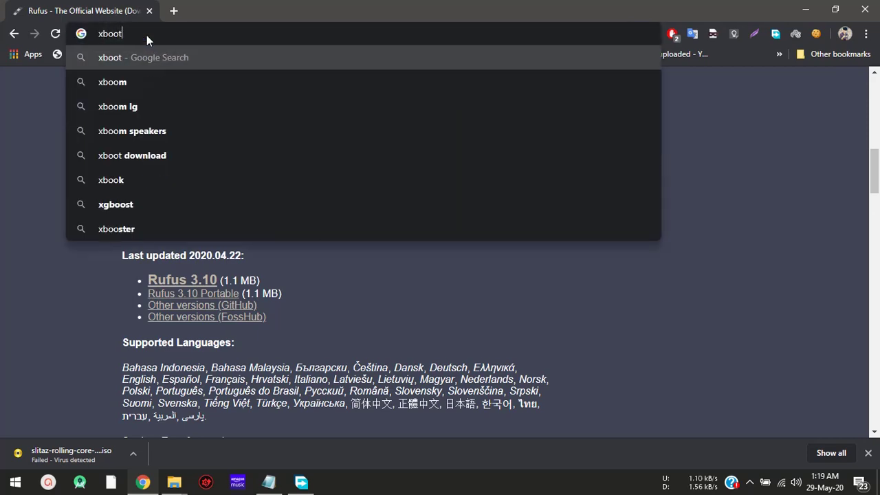
pyautogui.press('Return')
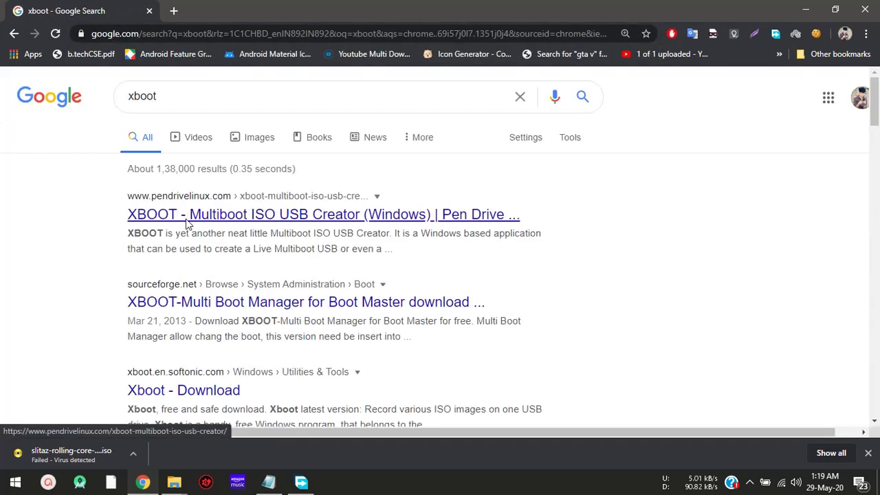
pyautogui.scroll(-5, 186, 227)
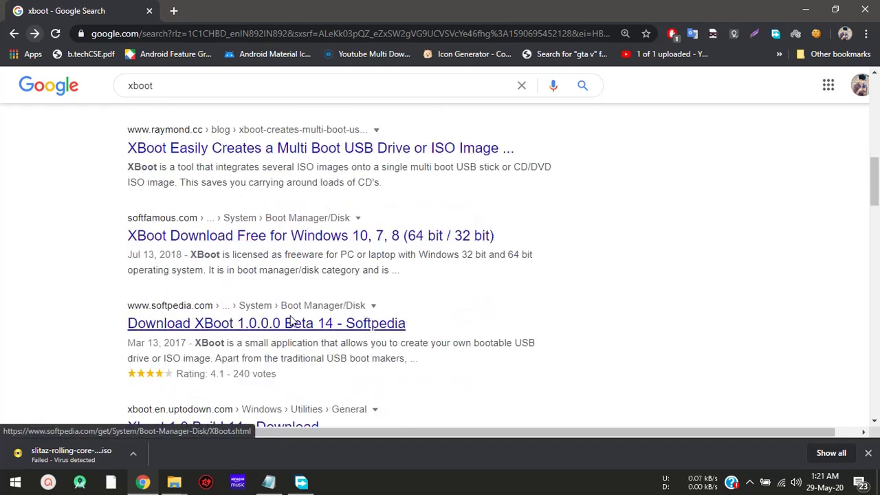
pyautogui.click(281, 331)
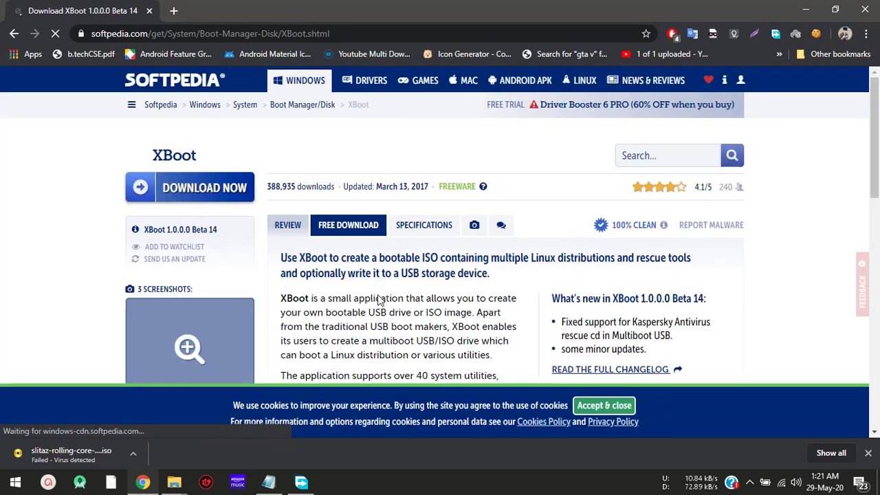
# Download the XBoot zip from the Softpedia Secure Download (US) location, starting it manually and accepting it in Free Download Manager.
pyautogui.click(340, 236)
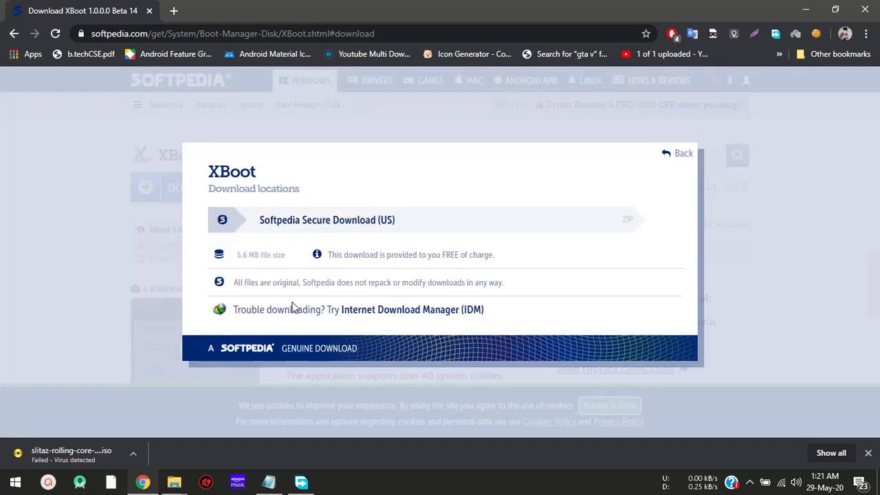
pyautogui.click(309, 219)
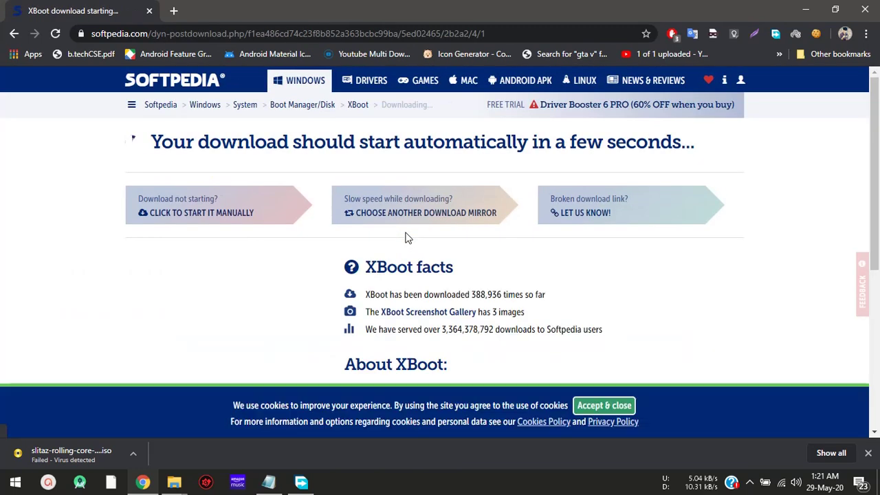
pyautogui.scroll(-4, 406, 259)
pyautogui.scroll(2, 407, 259)
pyautogui.click(220, 218)
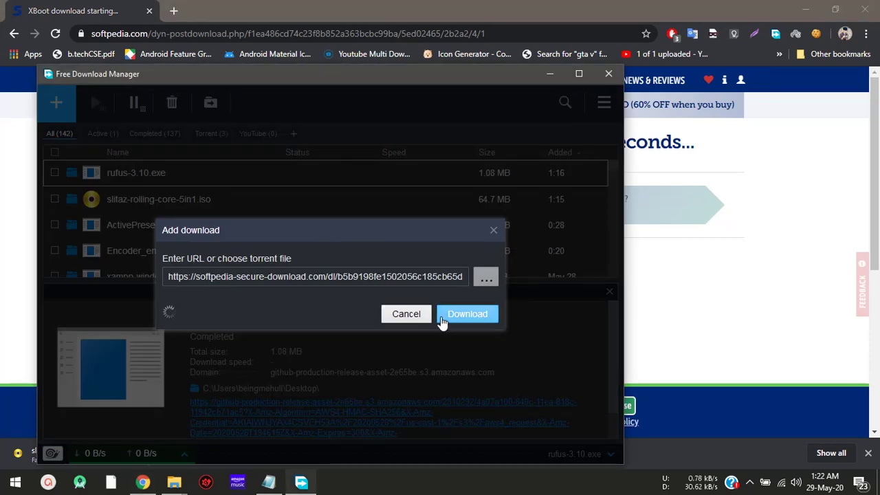
pyautogui.click(442, 321)
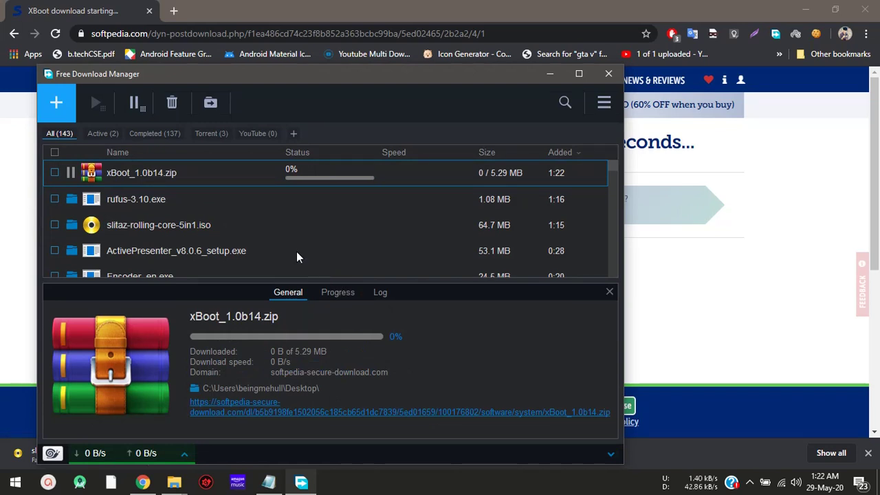
# Replace the Notepad note with "as the links to this app has been removed , i finally found one...".
pyautogui.click(269, 483)
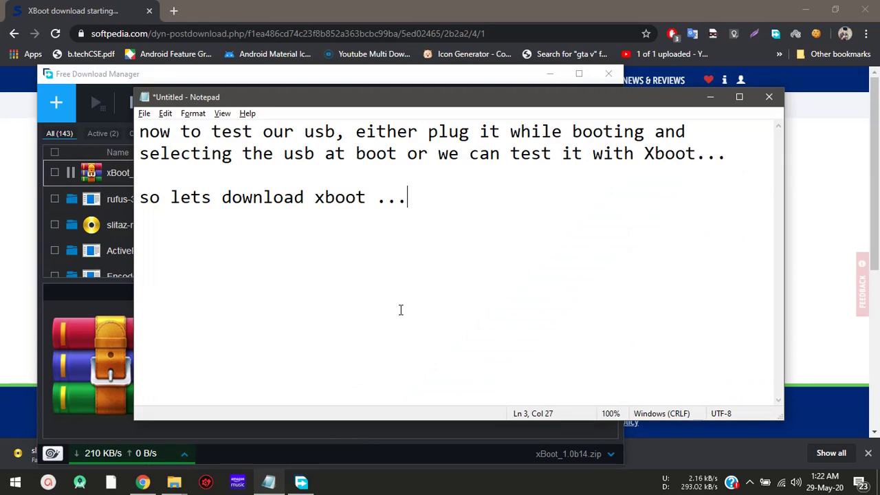
pyautogui.hotkey('ctrl', 'a')
pyautogui.write('as ')
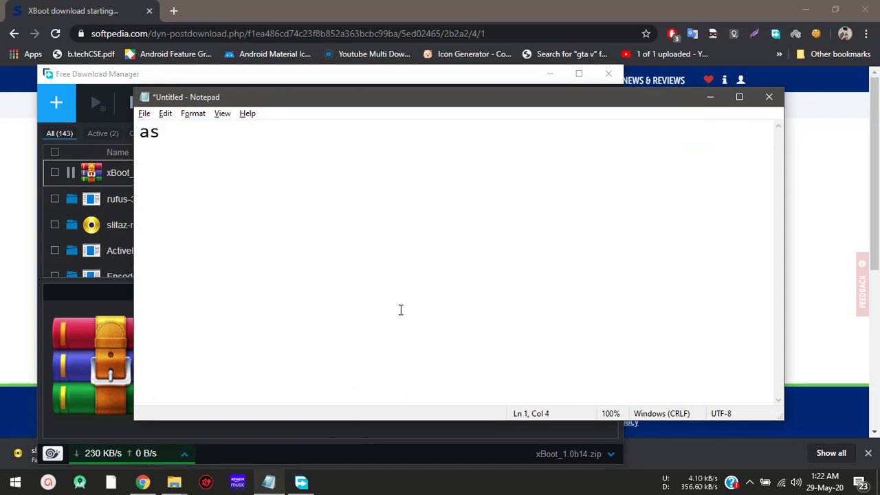
pyautogui.write('the links ')
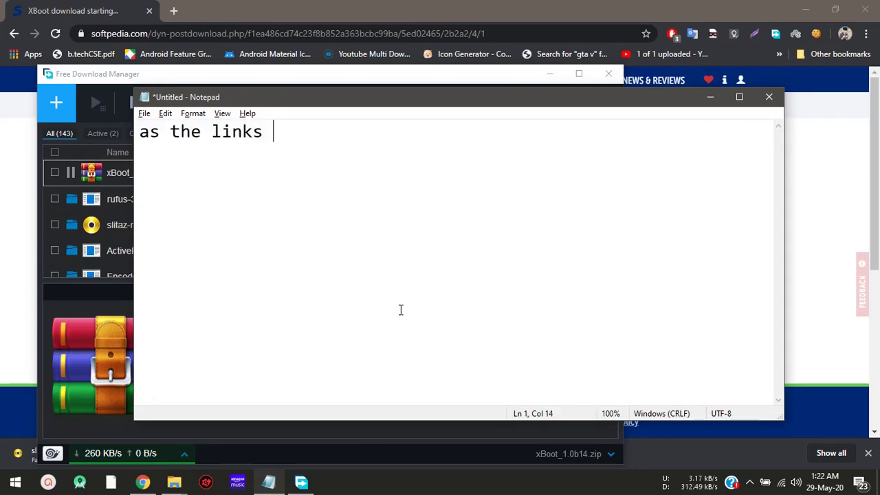
pyautogui.write('to  s')
pyautogui.press('BackSpace')
pyautogui.write('t')
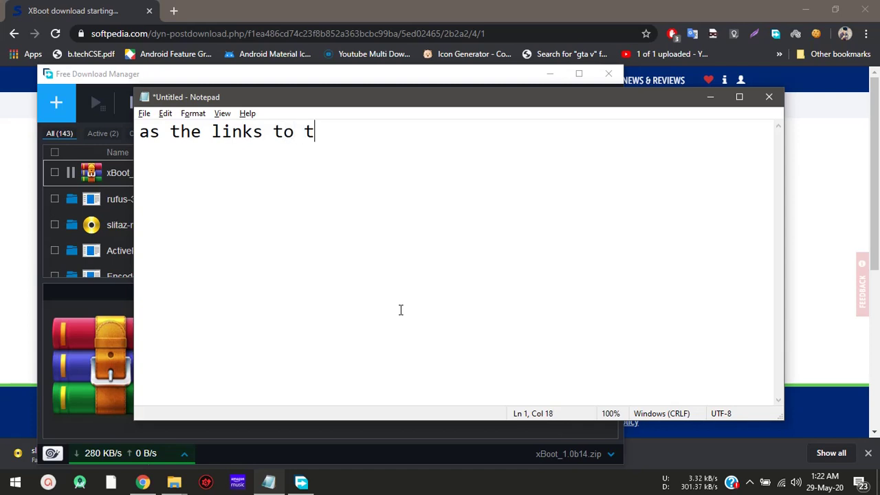
pyautogui.write('his app h')
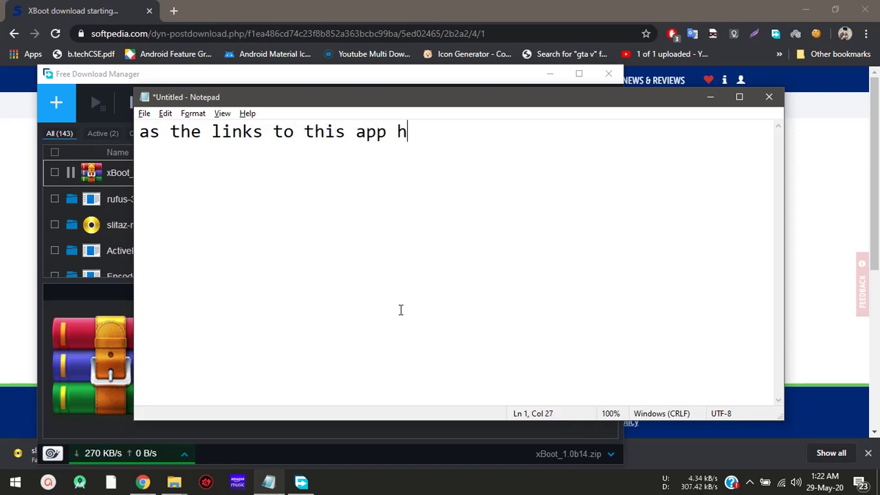
pyautogui.write('as been')
pyautogui.press('BackSpace')
pyautogui.write('en')
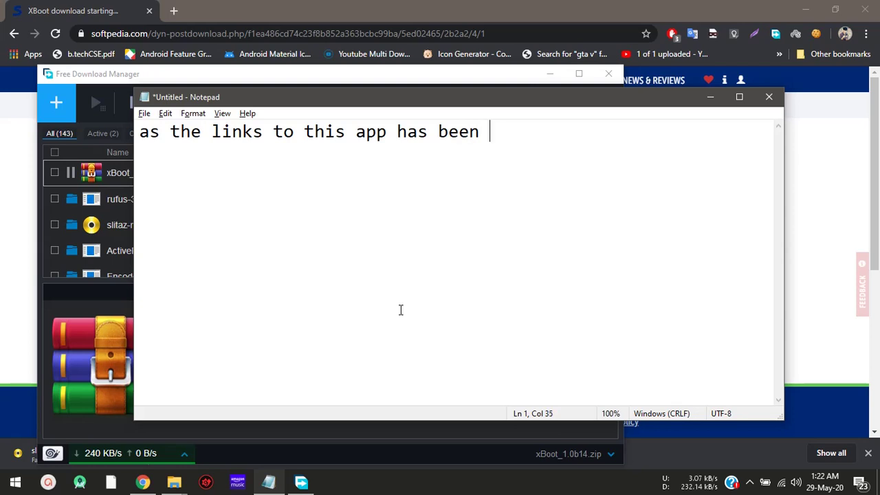
pyautogui.write('removed ')
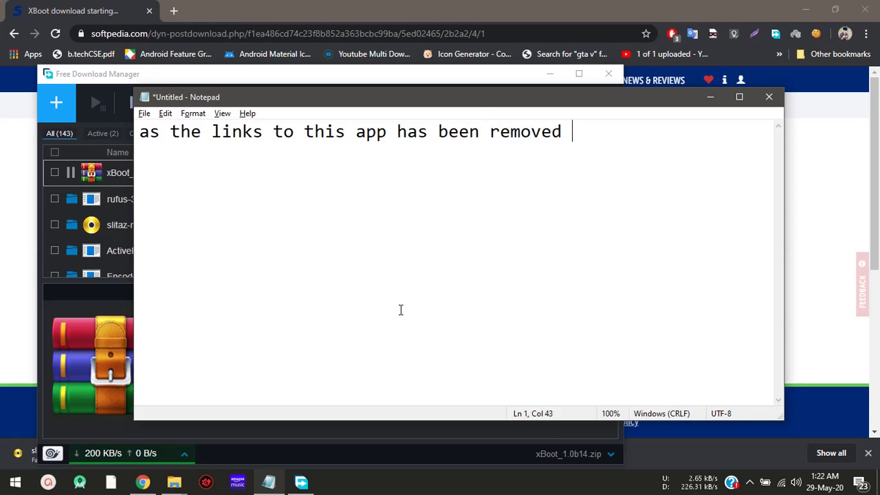
pyautogui.write(',')
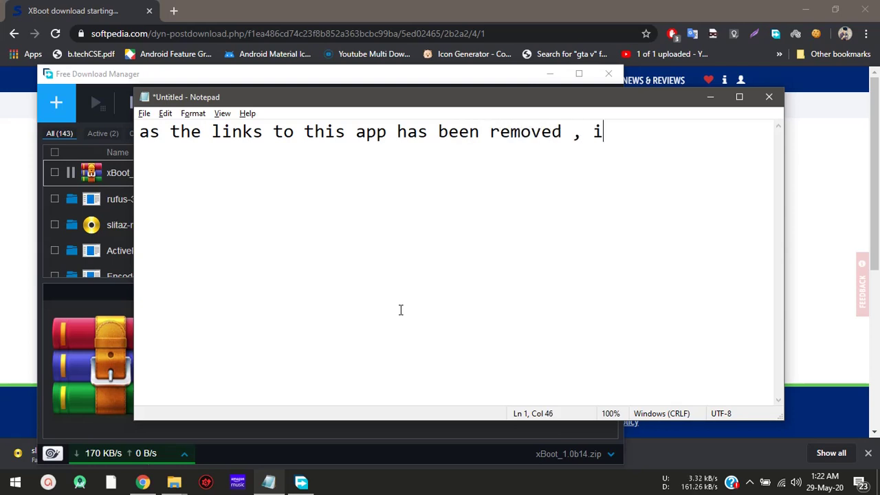
pyautogui.write(' i d')
pyautogui.press('BackSpace')
pyautogui.write('finakl')
pyautogui.write('lly d')
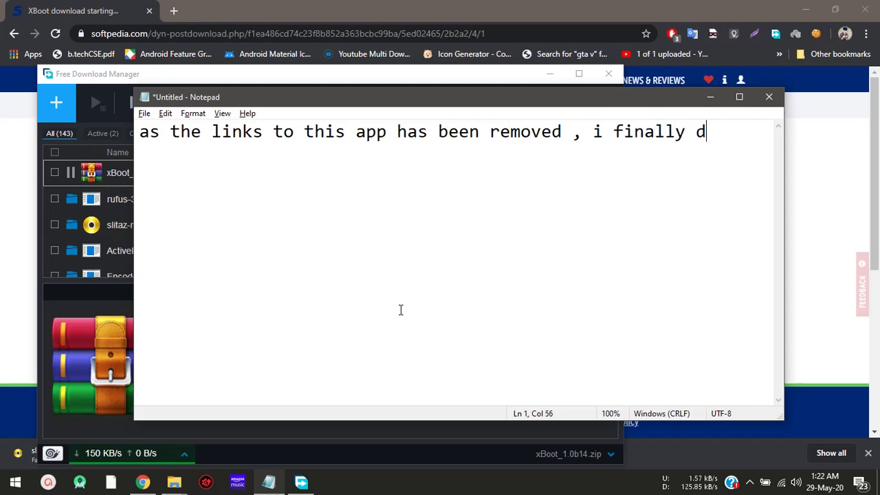
pyautogui.press('BackSpace')
pyautogui.write('fouh')
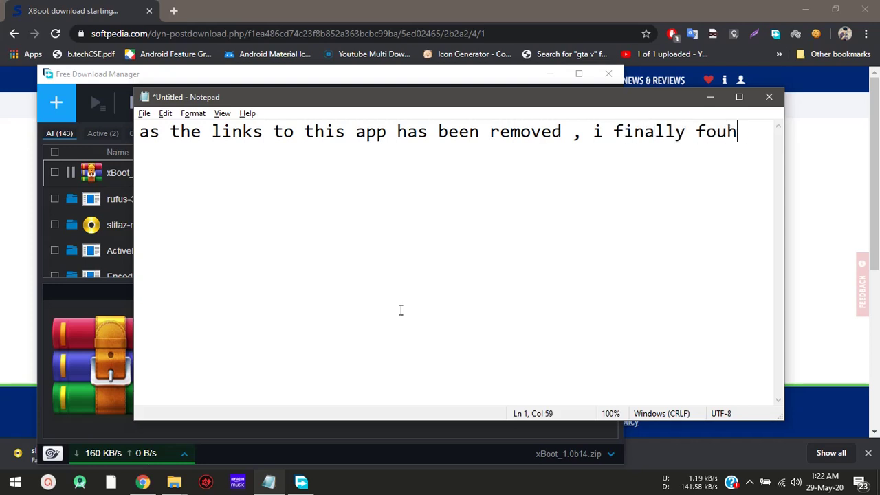
pyautogui.write('d one...')
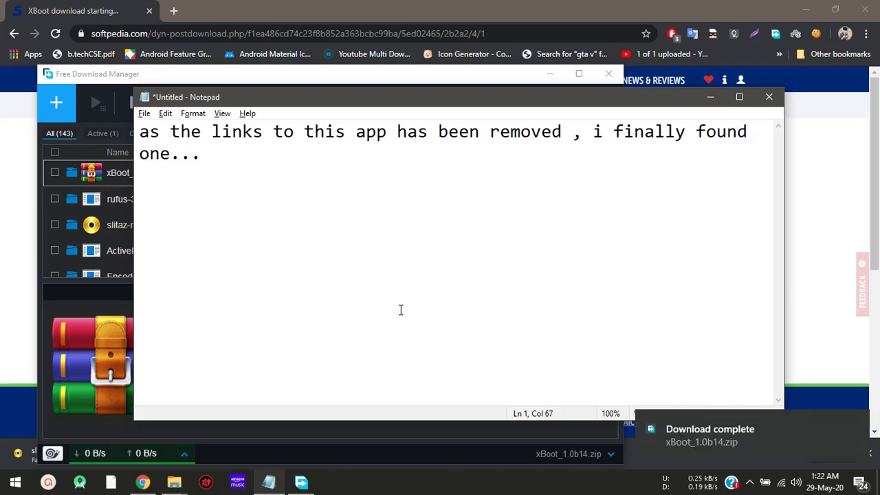
# Open the downloaded xBoot_1.0b14.zip, extract its xBoot_1.0b14 folder to the Desktop, and close WinRAR and Free Download Manager.
pyautogui.hotkey('alt', 'Tab')
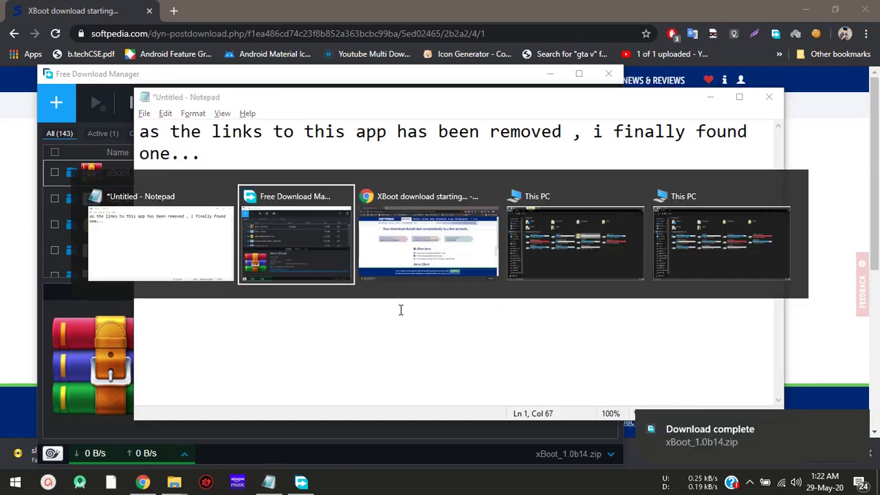
pyautogui.doubleClick(171, 177)
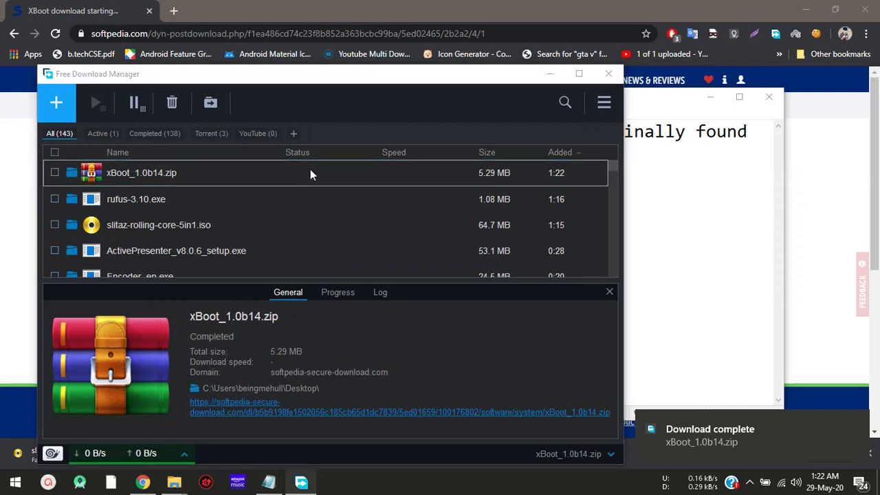
pyautogui.click(684, 31)
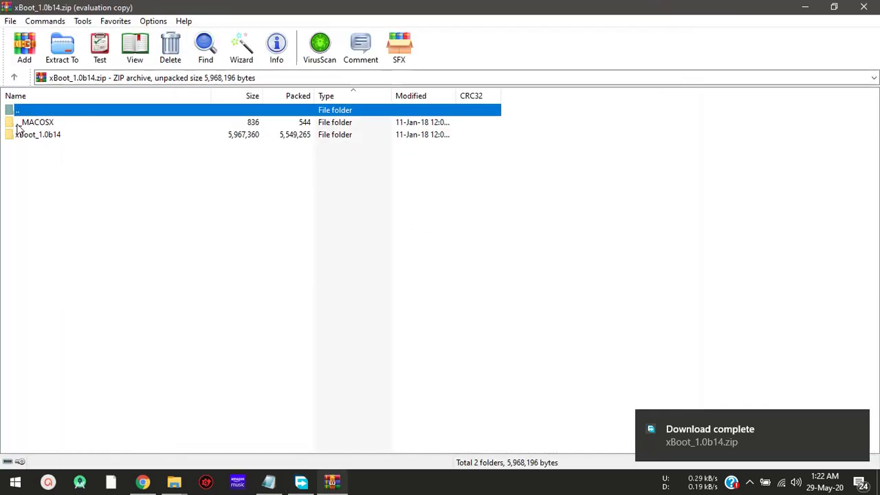
pyautogui.doubleClick(20, 135)
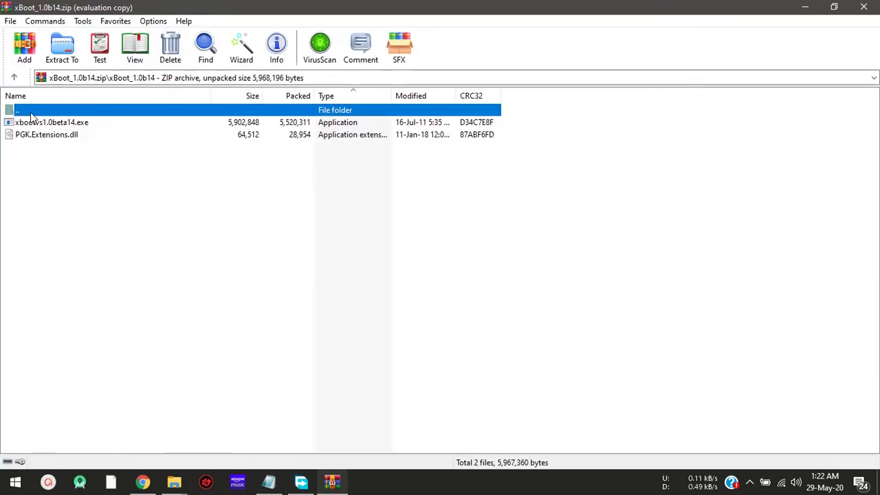
pyautogui.doubleClick(31, 113)
pyautogui.click(75, 47)
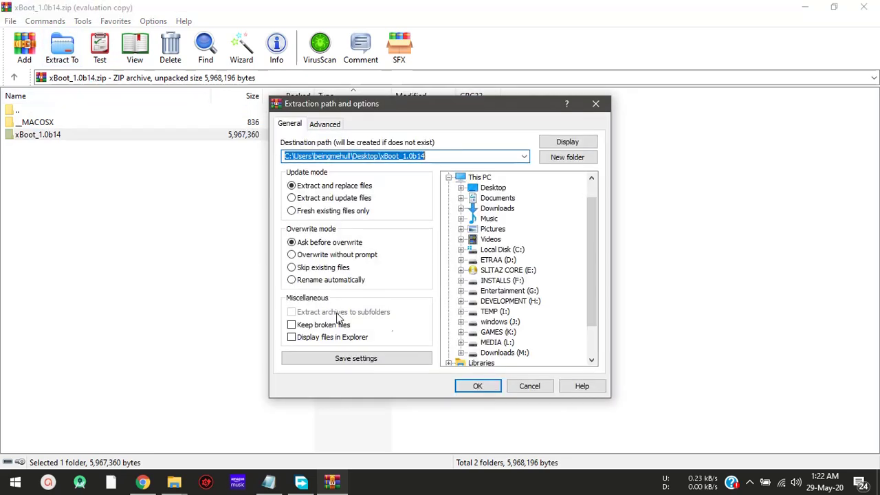
pyautogui.click(493, 188)
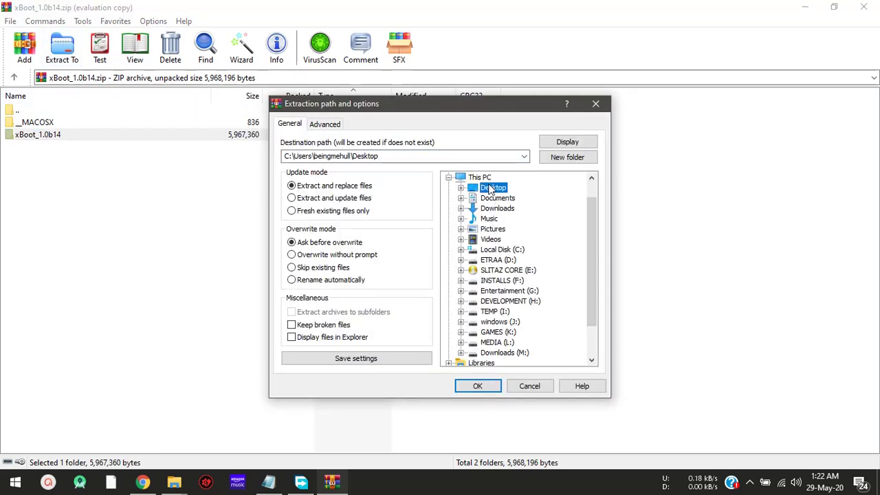
pyautogui.click(476, 386)
pyautogui.click(864, 7)
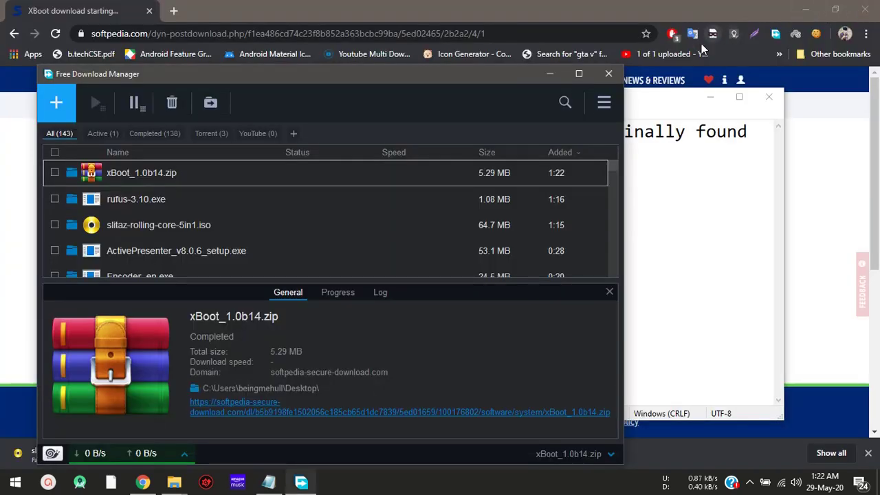
pyautogui.click(608, 74)
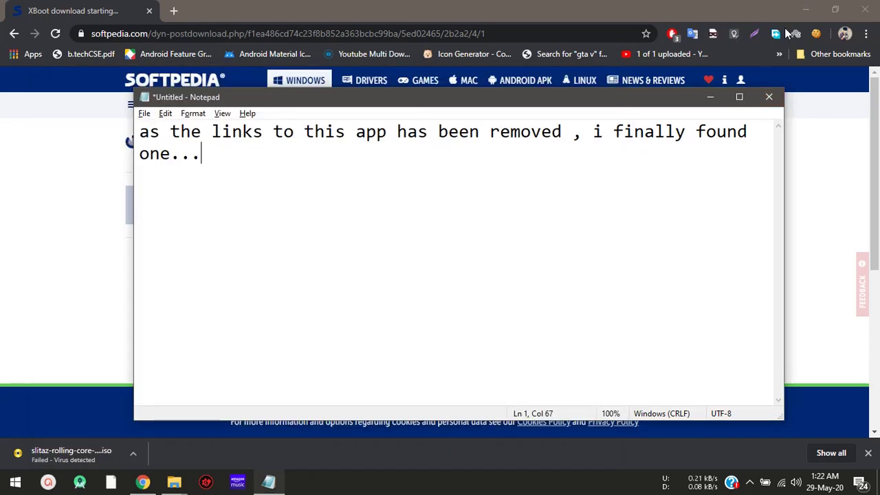
# Launch xbootvs1.0beta14.exe from the extracted xBoot_1.0b14 folder on the Desktop.
pyautogui.write('d')
pyautogui.press('super+d')
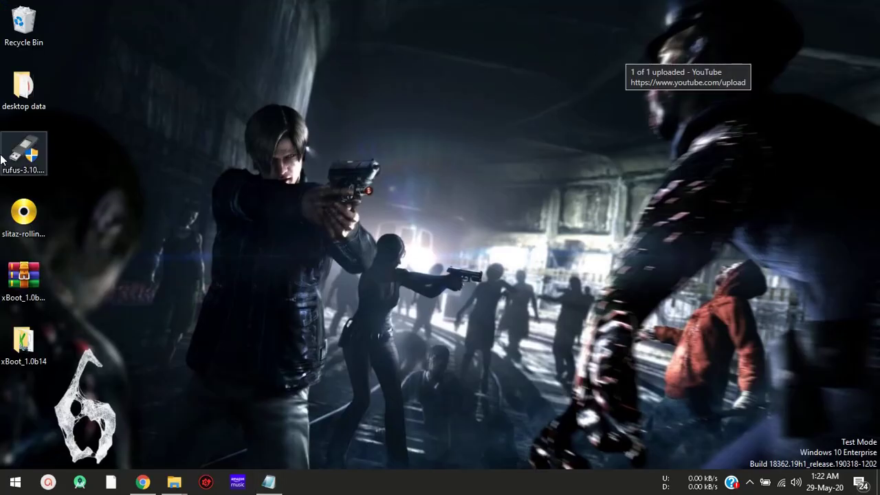
pyautogui.doubleClick(23, 338)
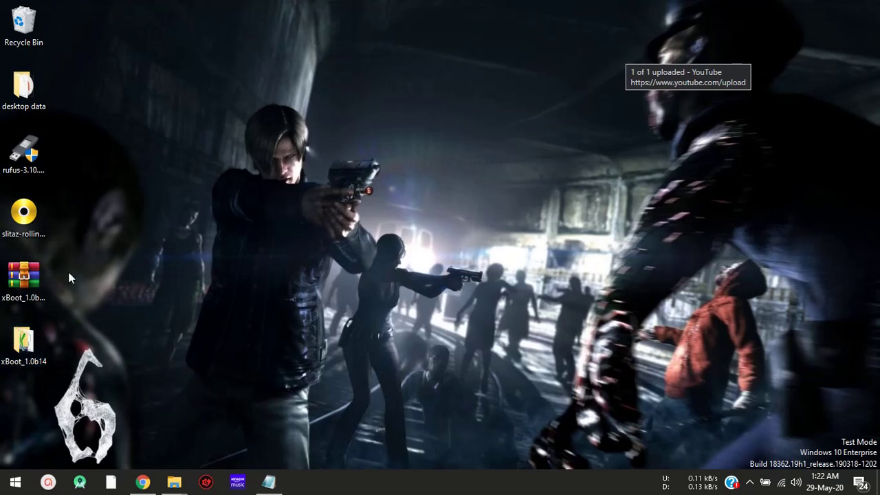
pyautogui.rightClick(161, 102)
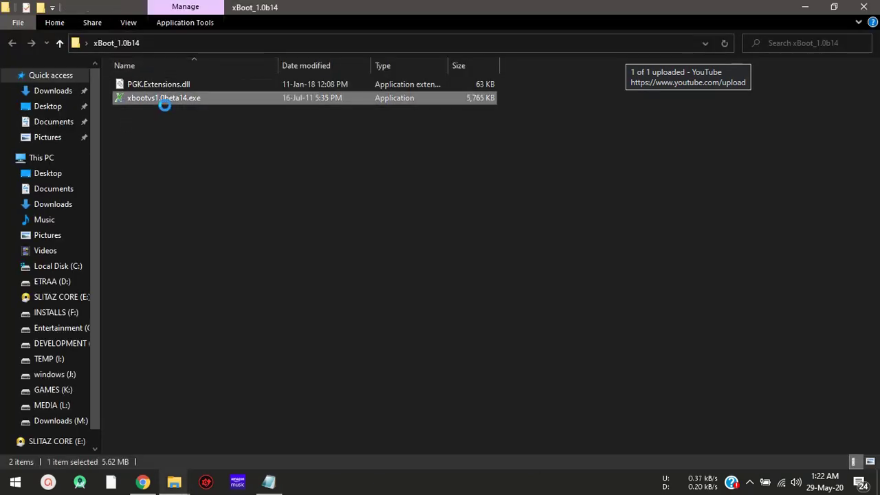
pyautogui.click(212, 126)
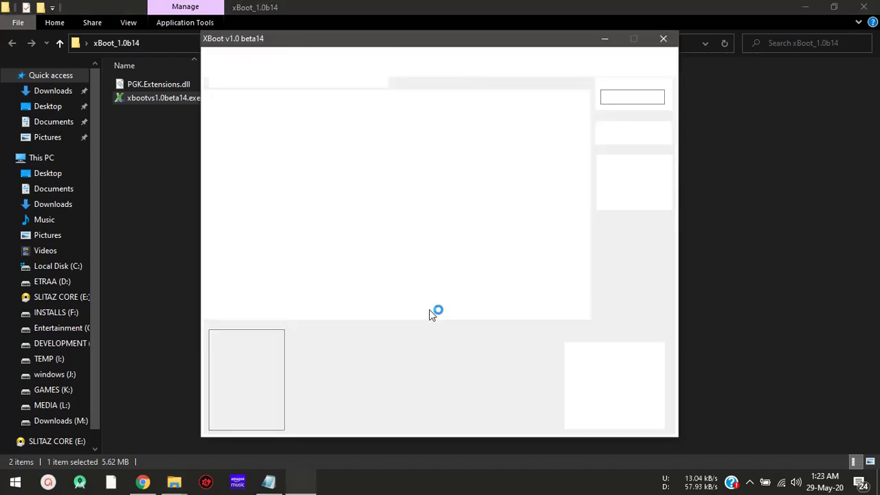
# Boot the SanDisk Ultra USB (14.3 GB, E:) on QEMU from XBoot and start the SliTaz Live entry.
pyautogui.click(304, 70)
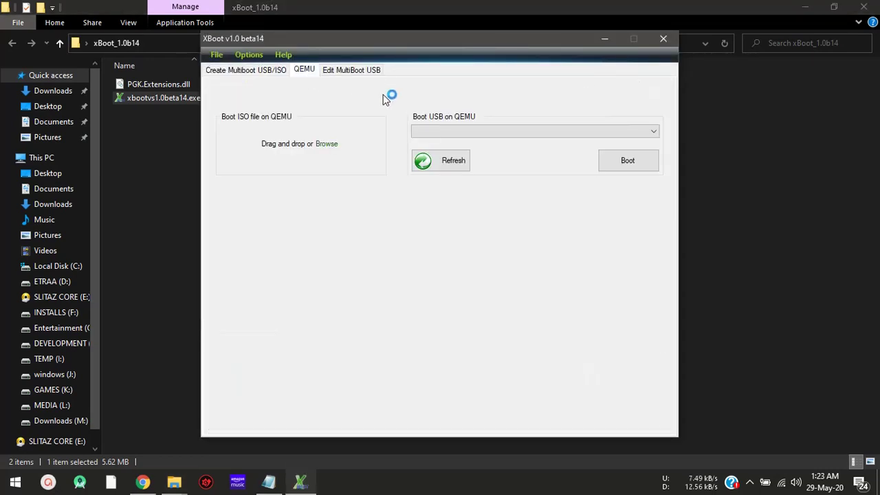
pyautogui.click(483, 129)
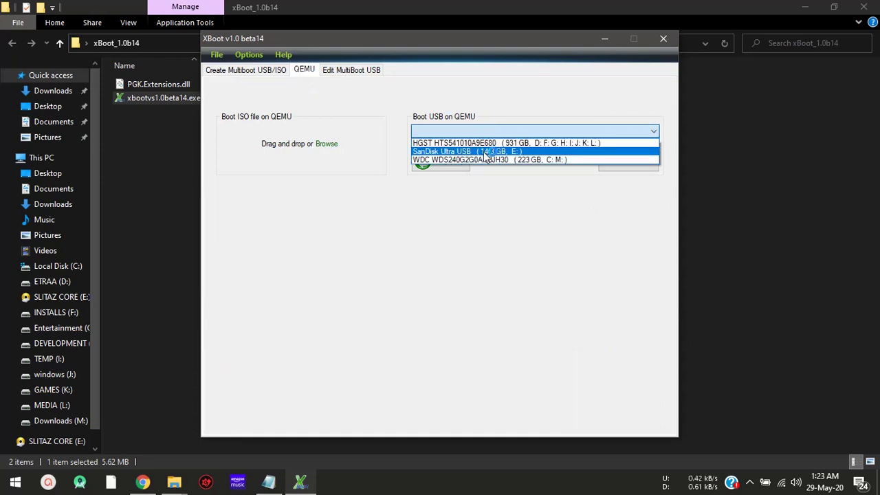
pyautogui.click(485, 151)
pyautogui.click(627, 162)
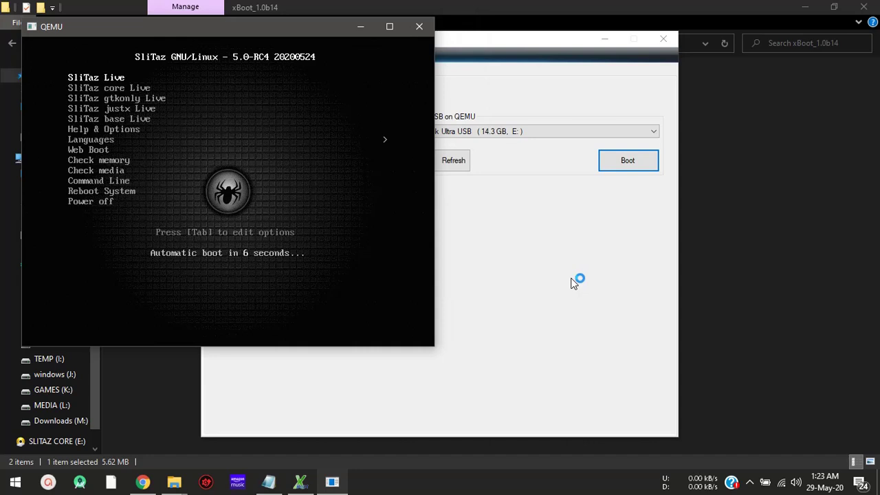
pyautogui.press('Return')
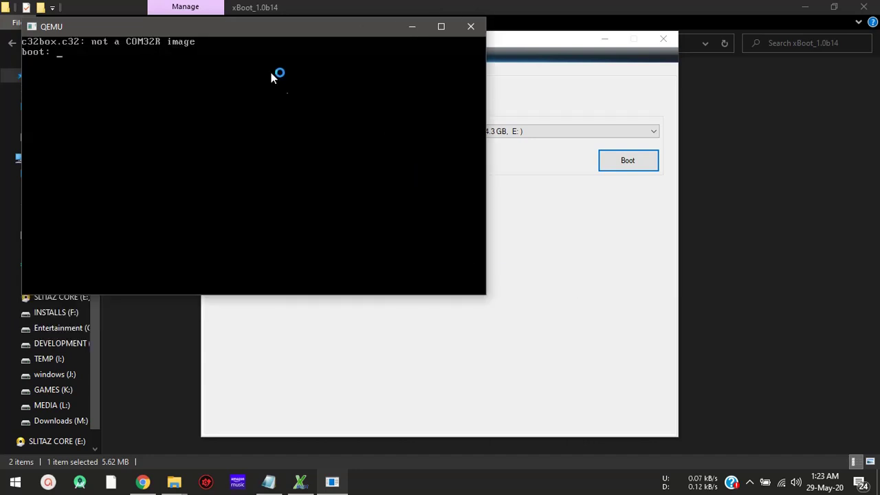
pyautogui.moveTo(195, 30); pyautogui.dragTo(322, 145)
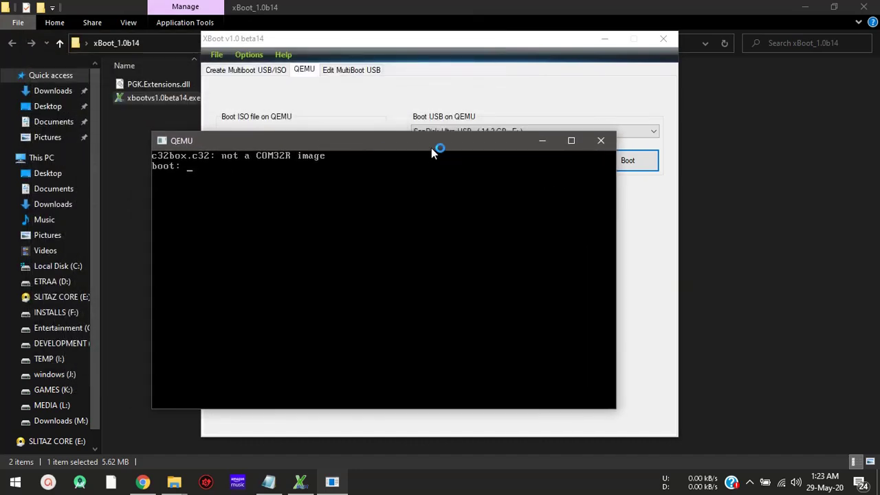
# Replace the Notepad note with "as this app only shows the 32 bit versions." followed by a blank line.
pyautogui.click(269, 482)
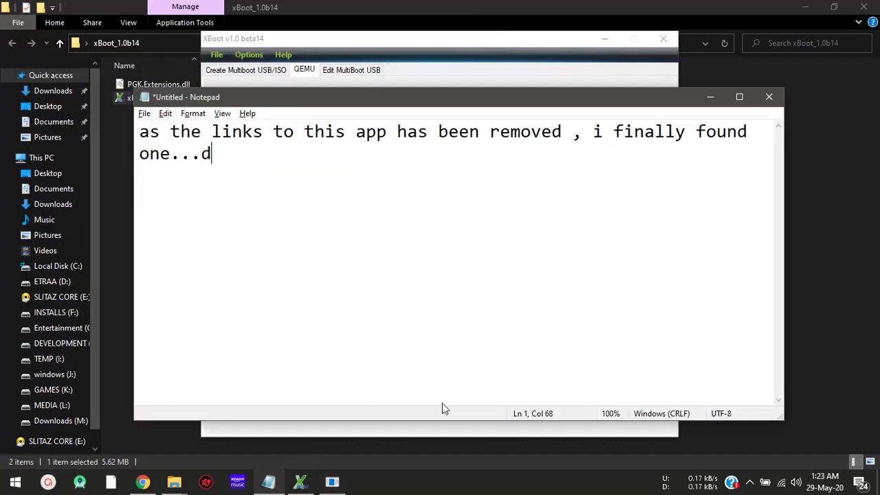
pyautogui.hotkey('ctrl', 'a')
pyautogui.write('as th')
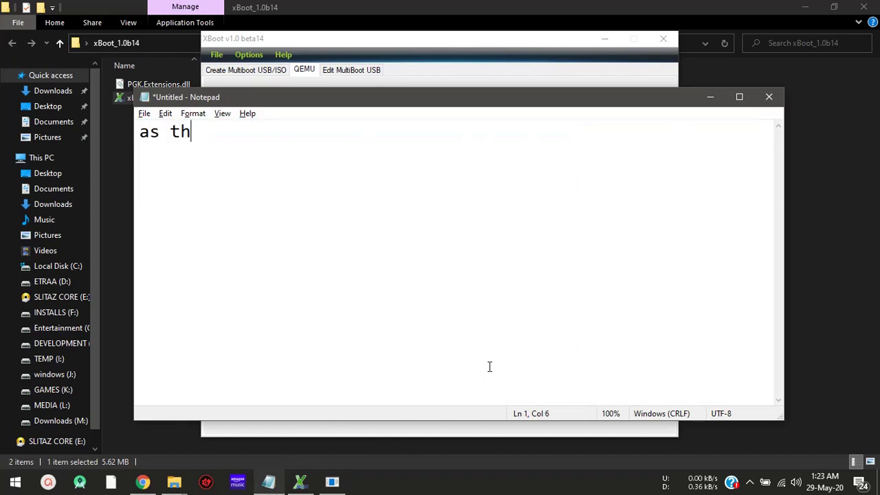
pyautogui.write('is app only  sho')
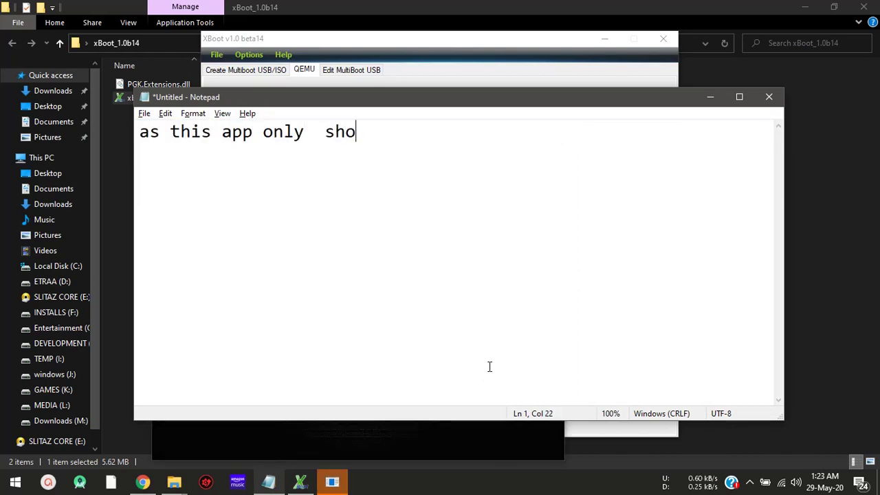
pyautogui.write('ws the 32 bit v')
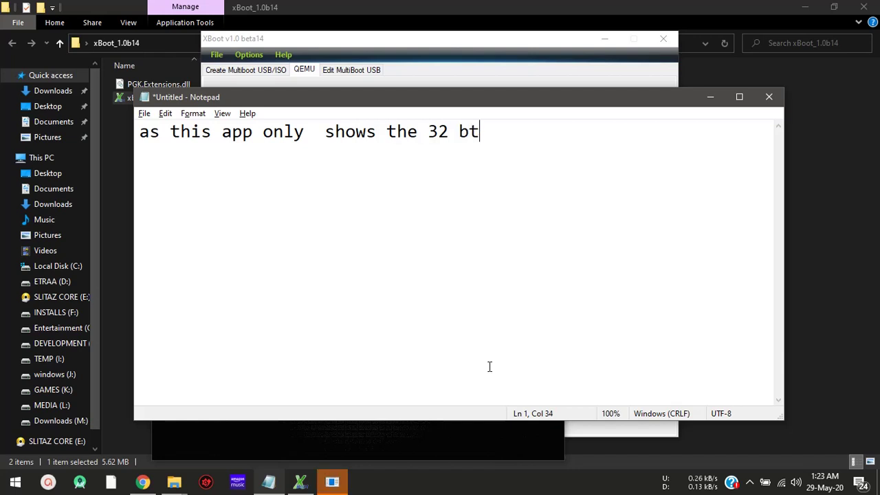
pyautogui.write('ersions.  but')
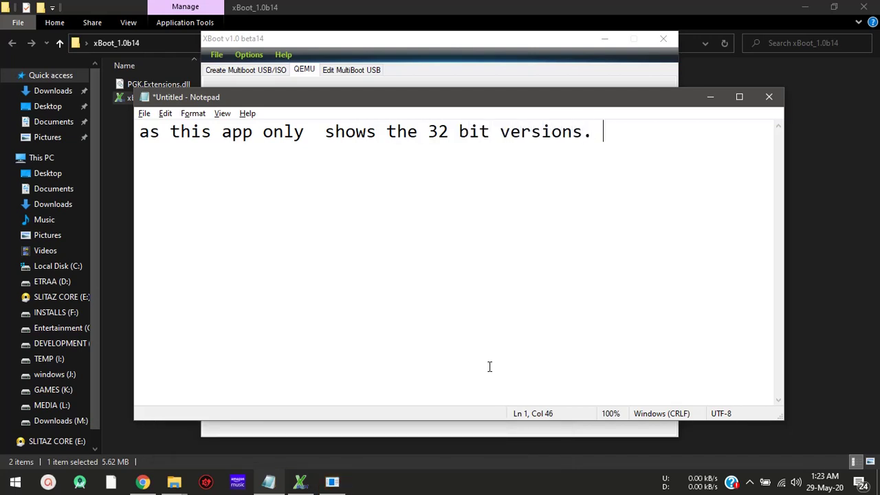
pyautogui.press('Return')
pyautogui.press('Return')
# Add the line "but we tested it and it shown us the main screen ... thus" to the note.
pyautogui.write('but we teste')
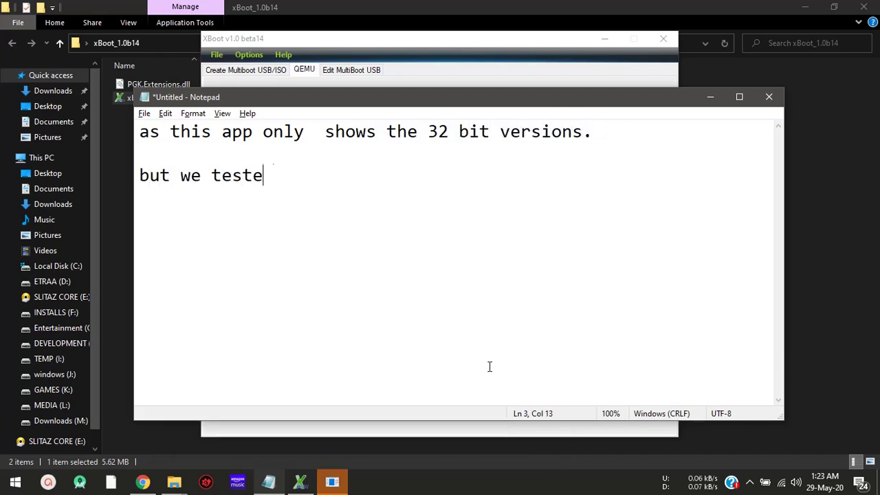
pyautogui.write('d it and it shoed')
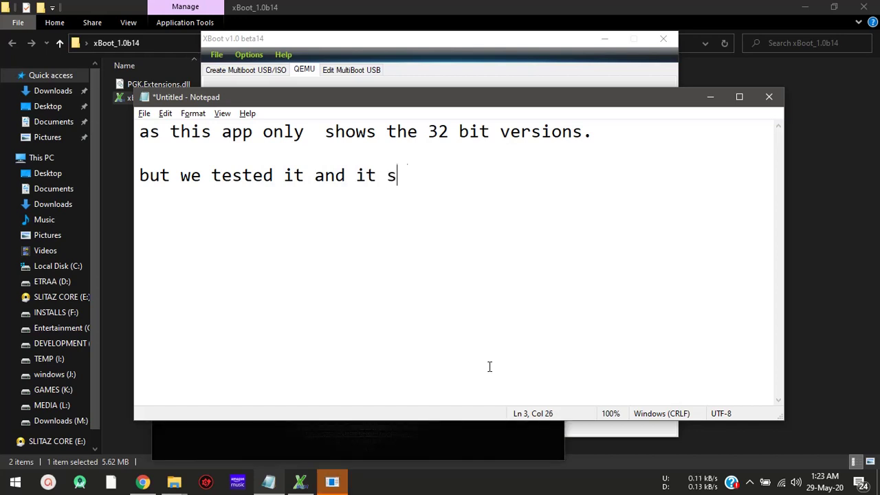
pyautogui.press('BackSpace')
pyautogui.press('BackSpace')
pyautogui.write('w')
pyautogui.write('n us ')
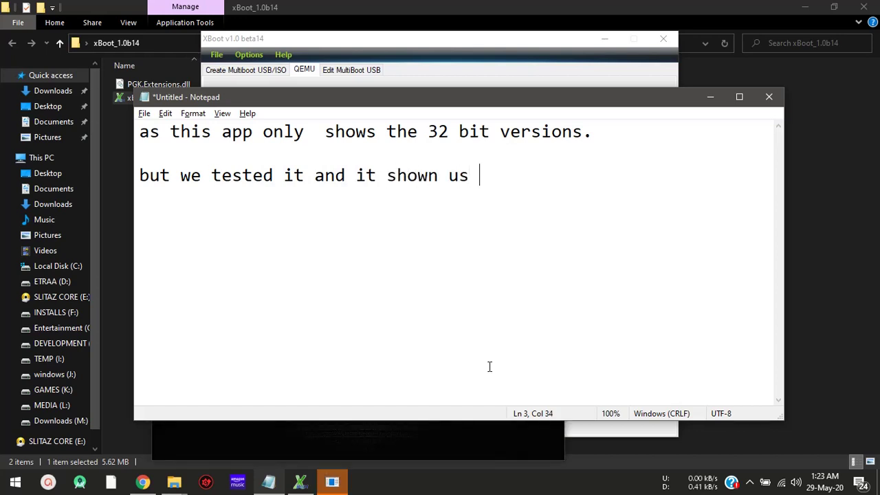
pyautogui.write('the main s')
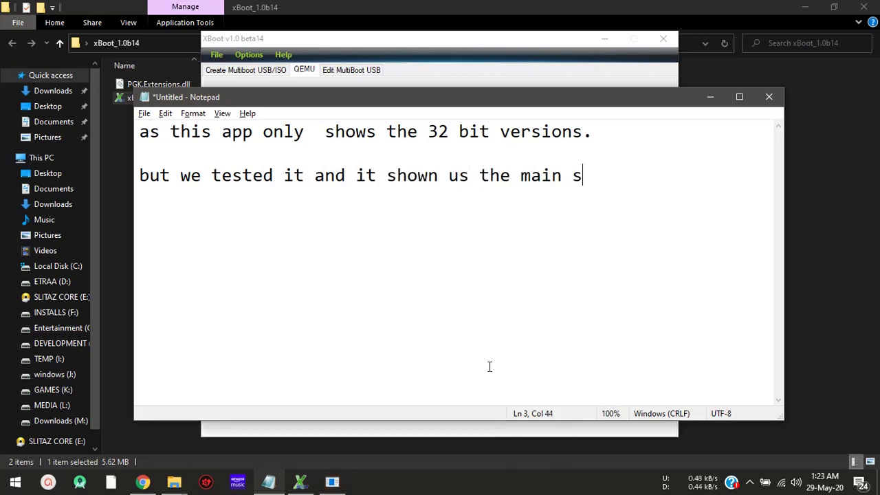
pyautogui.write('creen ...')
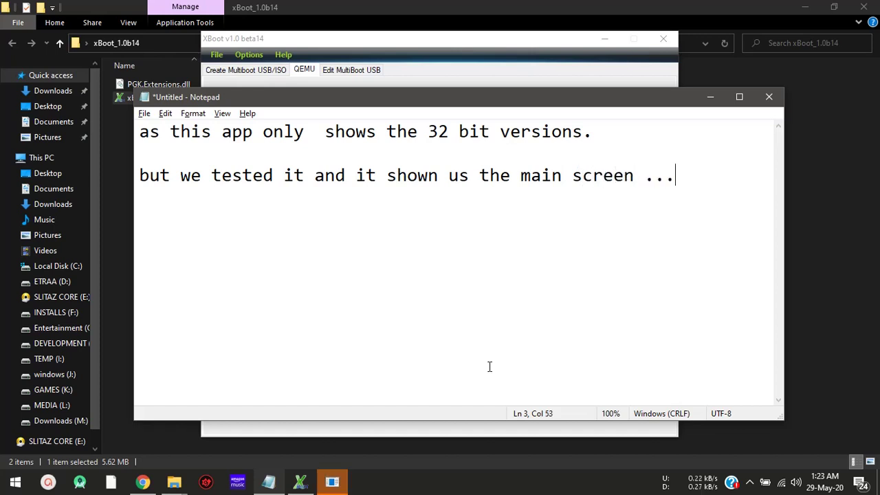
pyautogui.write(' thus')
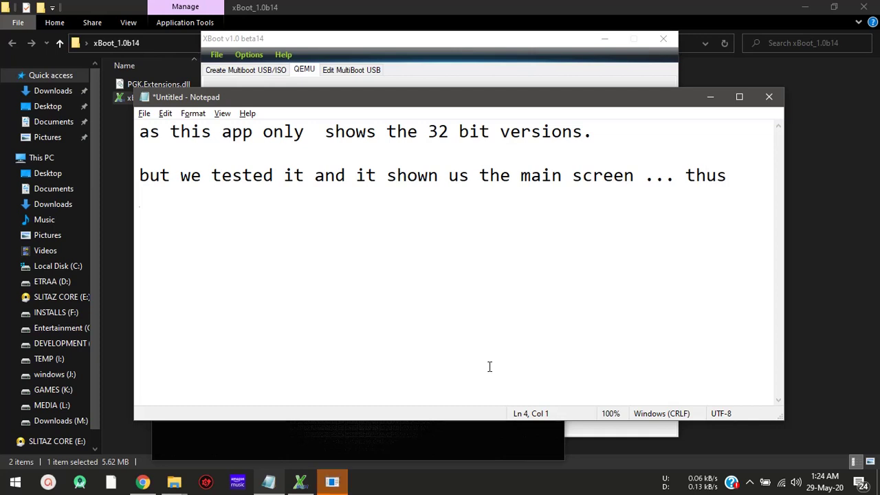
# Add "voila !! we have a portable and smallest usb linux on the go" below the existing note text, separated by blank lines.
pyautogui.press('Return')
pyautogui.press('Return')
pyautogui.write('voila !')
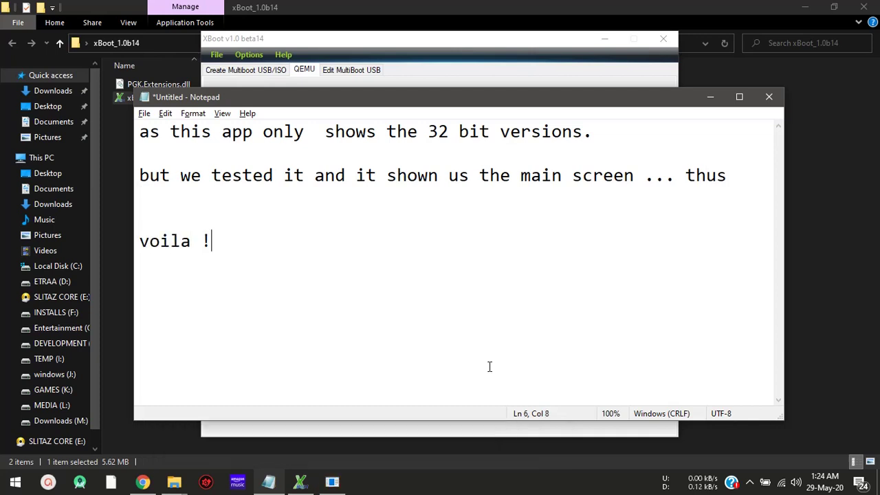
pyautogui.write('! we have a')
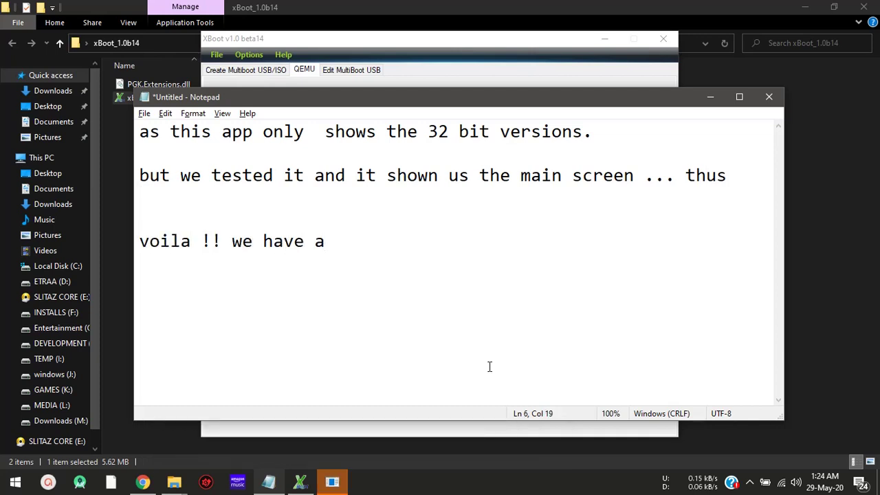
pyautogui.write(' portable and sma')
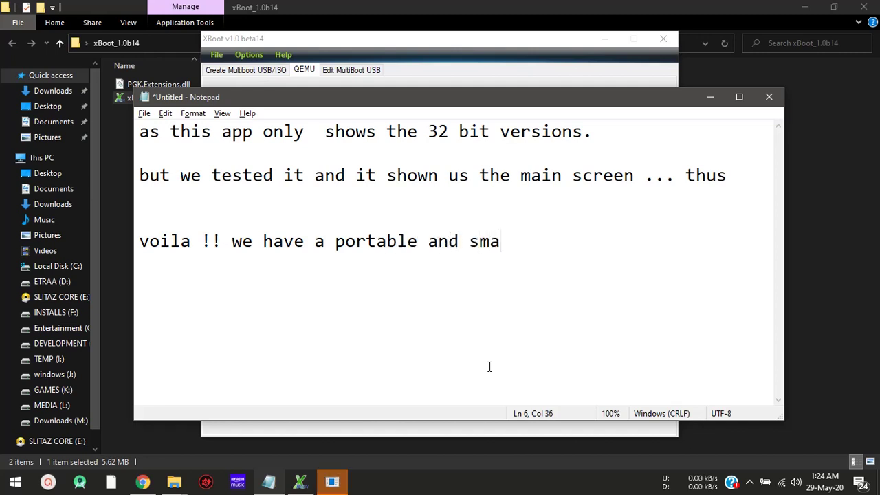
pyautogui.write('llest usb ')
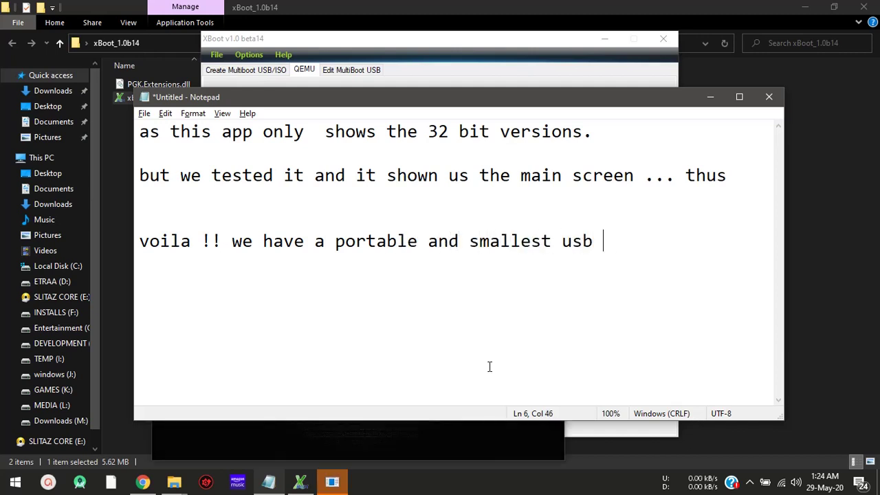
pyautogui.write('linux on the go')
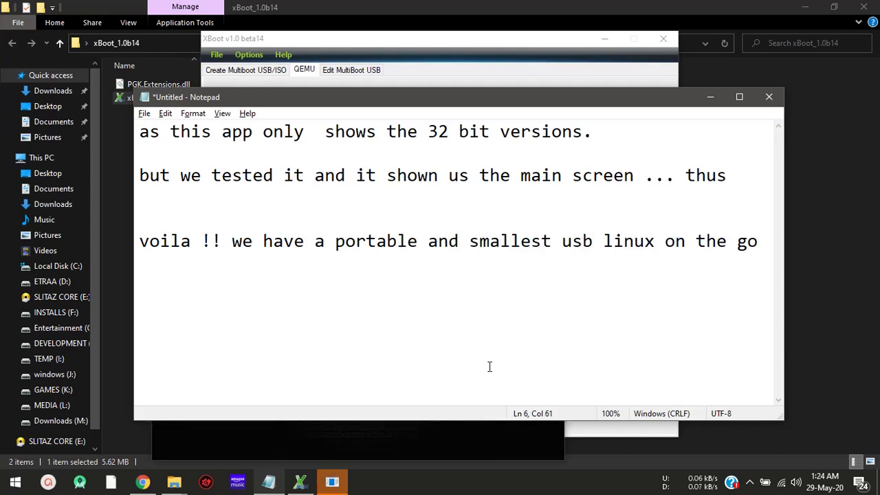
# Replace the note with "the links will be attached to the description...." and "thanks :)" below it, and minimize Notepad without closing or saving it.
pyautogui.hotkey('ctrl', 'a')
pyautogui.write('the links will be attached')
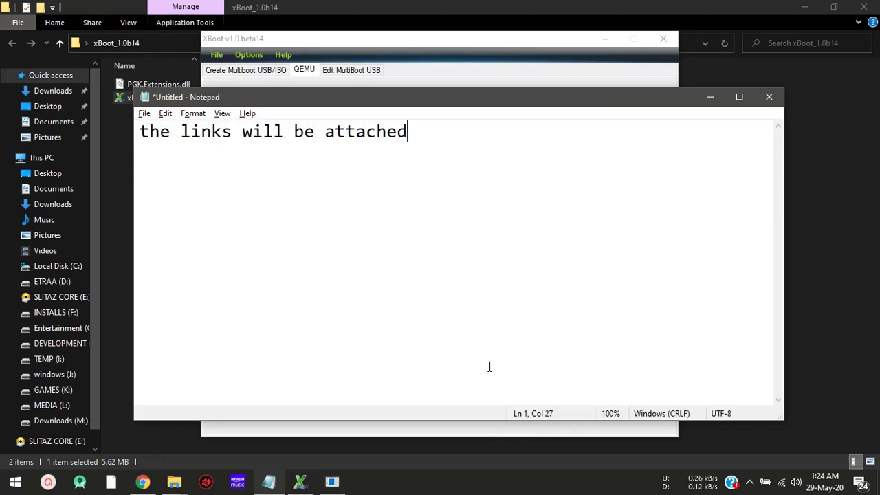
pyautogui.write(' to the desc')
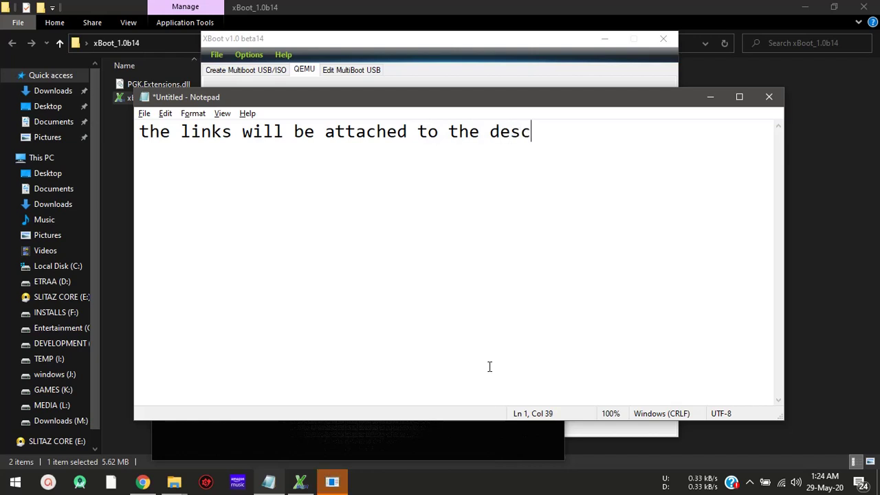
pyautogui.write('ription....  ')
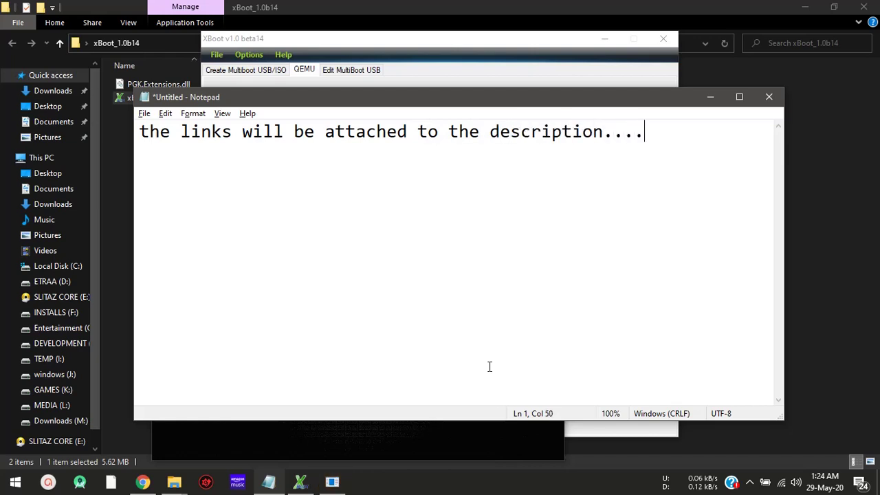
pyautogui.write('thanks ')
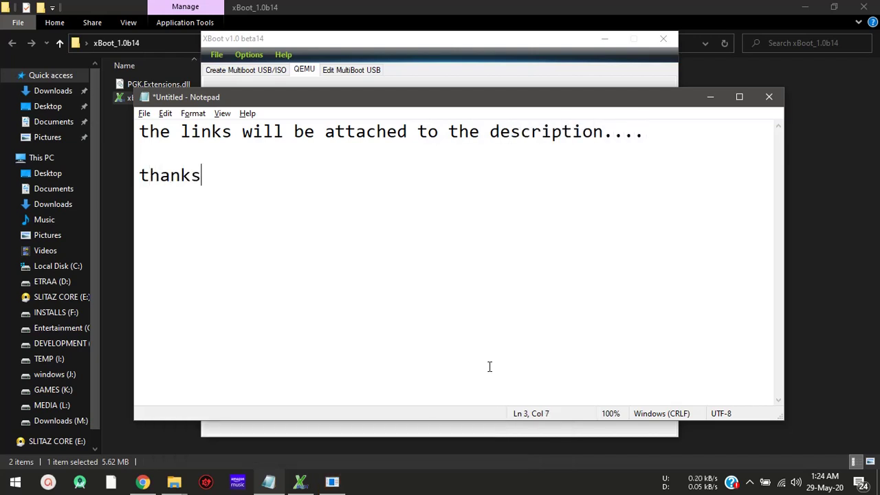
pyautogui.write(':)')
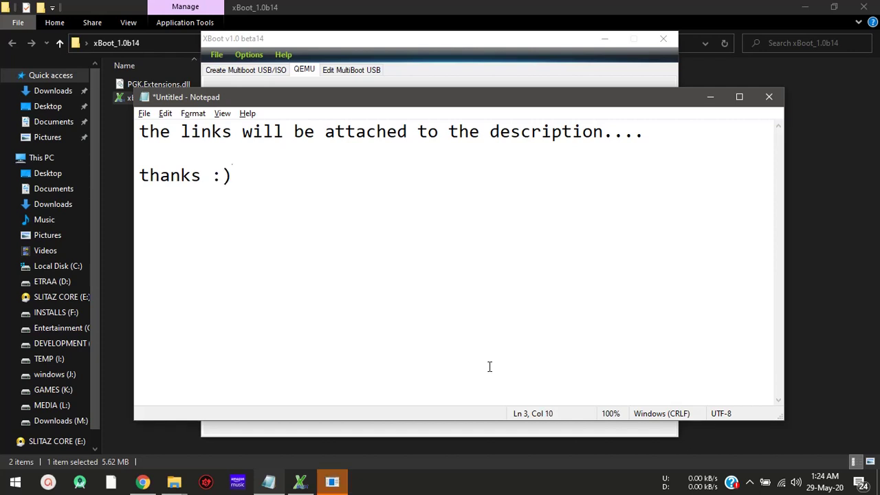
pyautogui.click(769, 96)
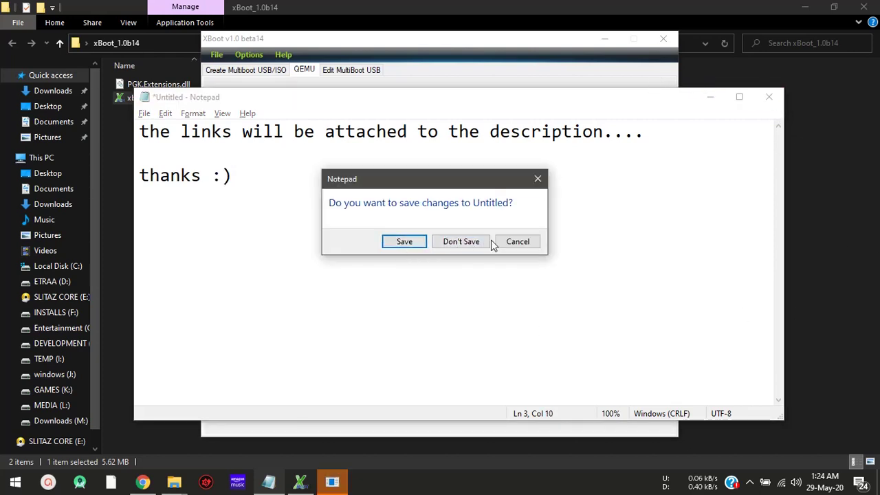
pyautogui.click(516, 245)
pyautogui.click(711, 97)
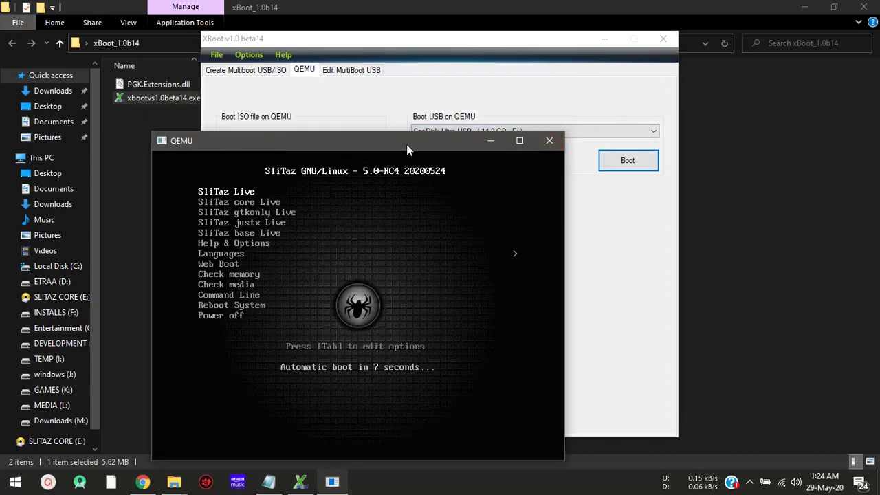
# Go through the SliTaz boot menu entries in the QEMU window and run Power off.
pyautogui.moveTo(406, 144)
pyautogui.mouseDown()
pyautogui.moveTo(367, 141)
pyautogui.moveTo(403, 130)
pyautogui.mouseUp()
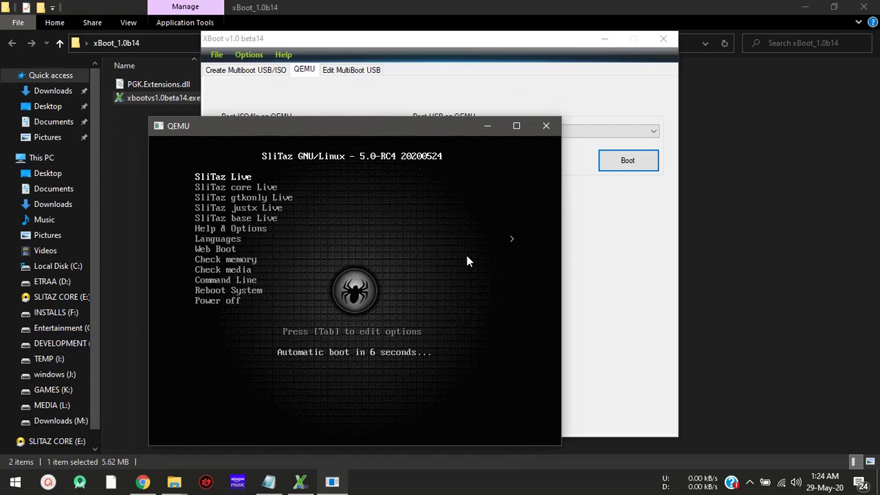
pyautogui.press('Down')
pyautogui.press('Down')
pyautogui.press('Down')
pyautogui.press('Down')
pyautogui.press('Down')
pyautogui.press('Down')
pyautogui.press('Down')
pyautogui.press('Down')
pyautogui.press('Down')
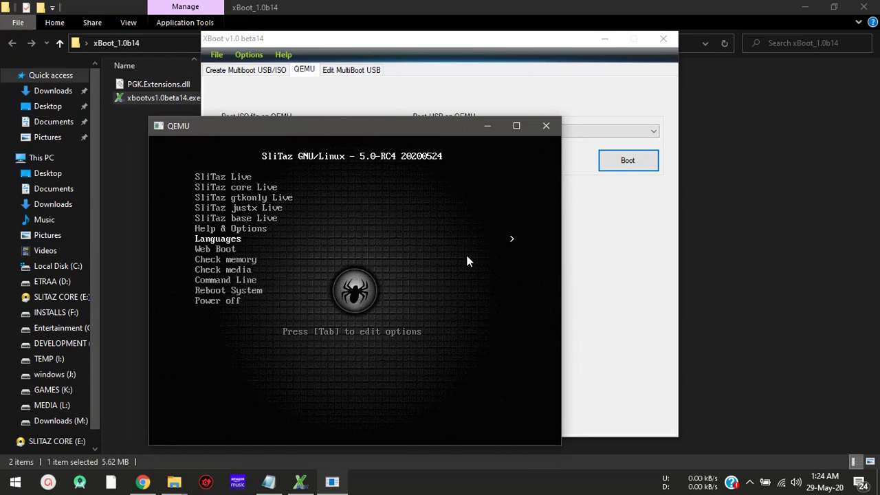
pyautogui.press('Down')
pyautogui.press('Down')
pyautogui.press('Up')
pyautogui.press('Up')
pyautogui.press('Up')
pyautogui.press('Up')
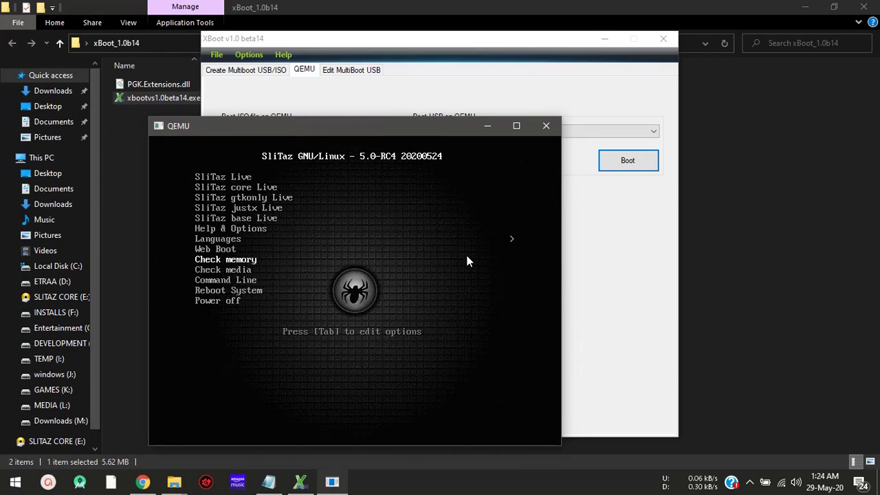
pyautogui.press('Down')
pyautogui.press('Down')
pyautogui.press('Down')
pyautogui.press('Down')
pyautogui.press('Down')
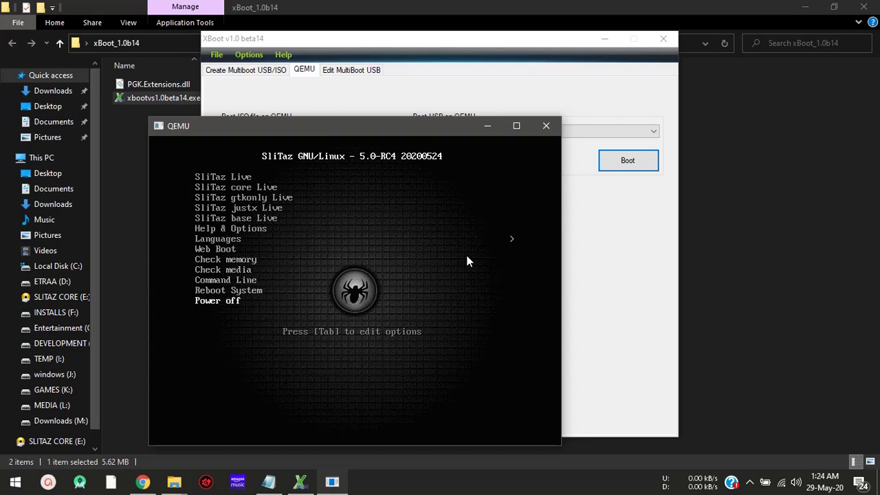
pyautogui.press('Return')
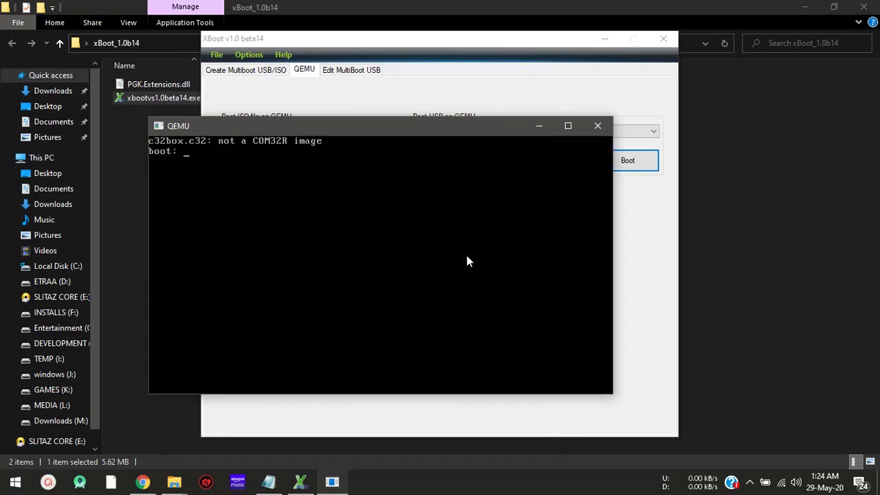
# Close the QEMU window, XBoot and the xBoot_1.0b14 folder window.
pyautogui.click(598, 127)
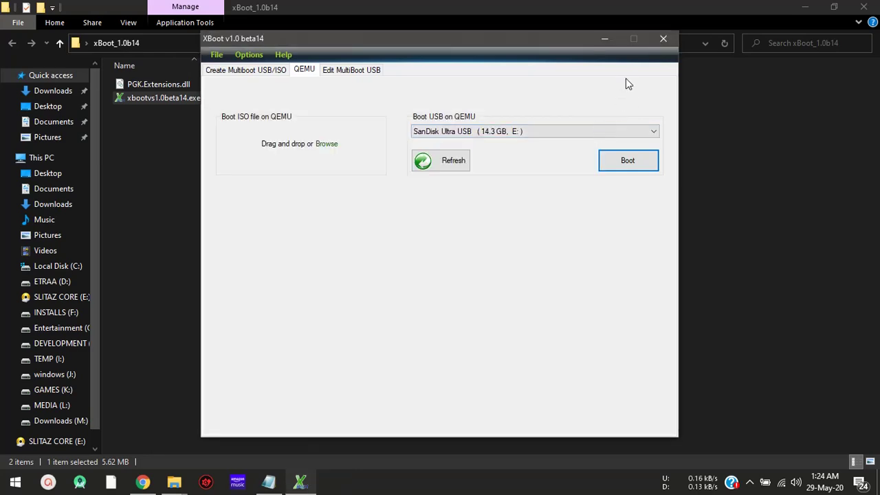
pyautogui.click(662, 41)
pyautogui.click(868, 6)
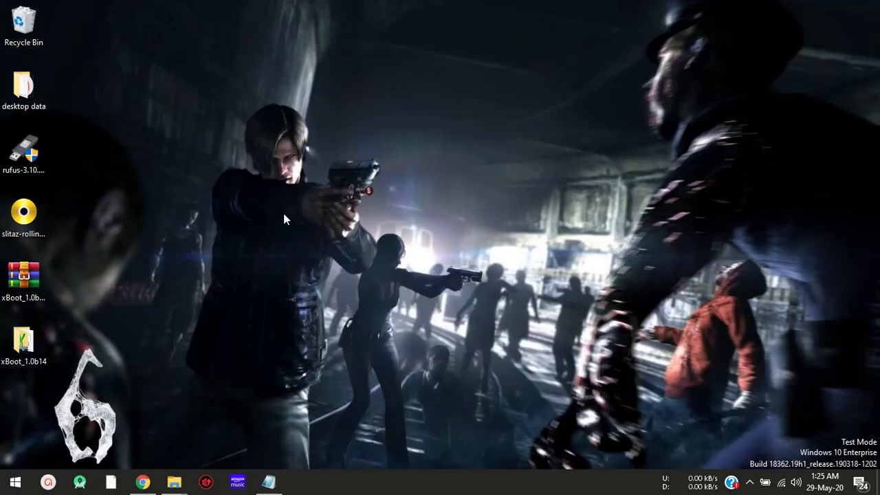